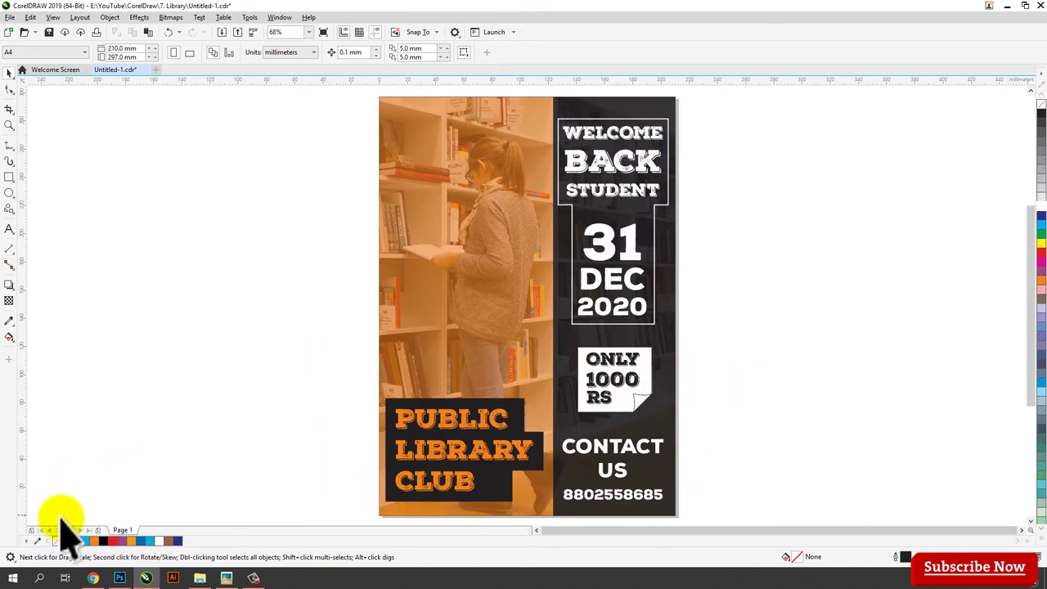
- Add a second page and set it to A4 size with millimetre units
left_click(98, 530)
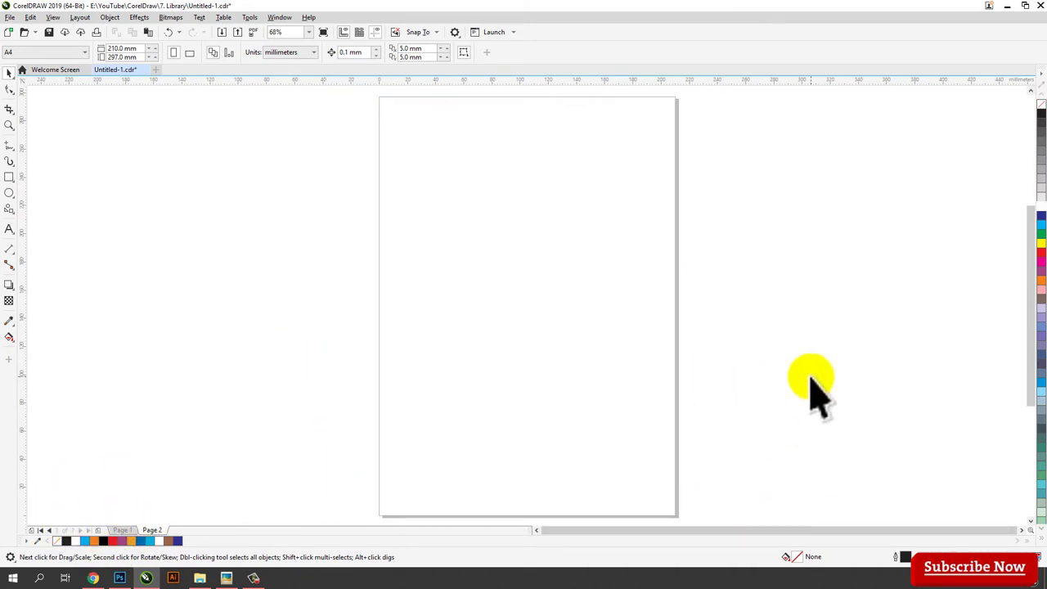
left_click(282, 52)
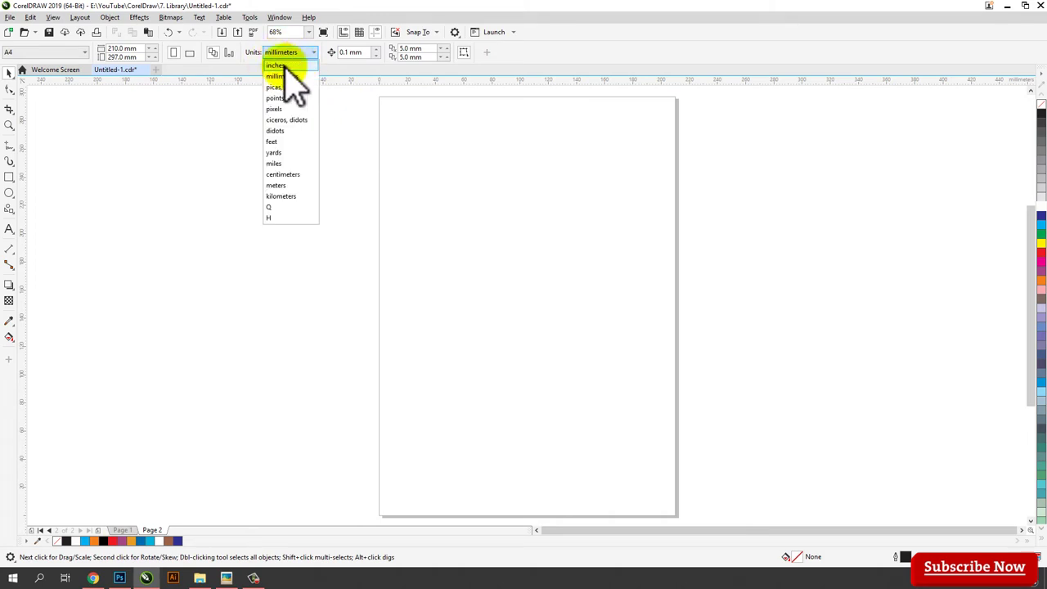
left_click(278, 65)
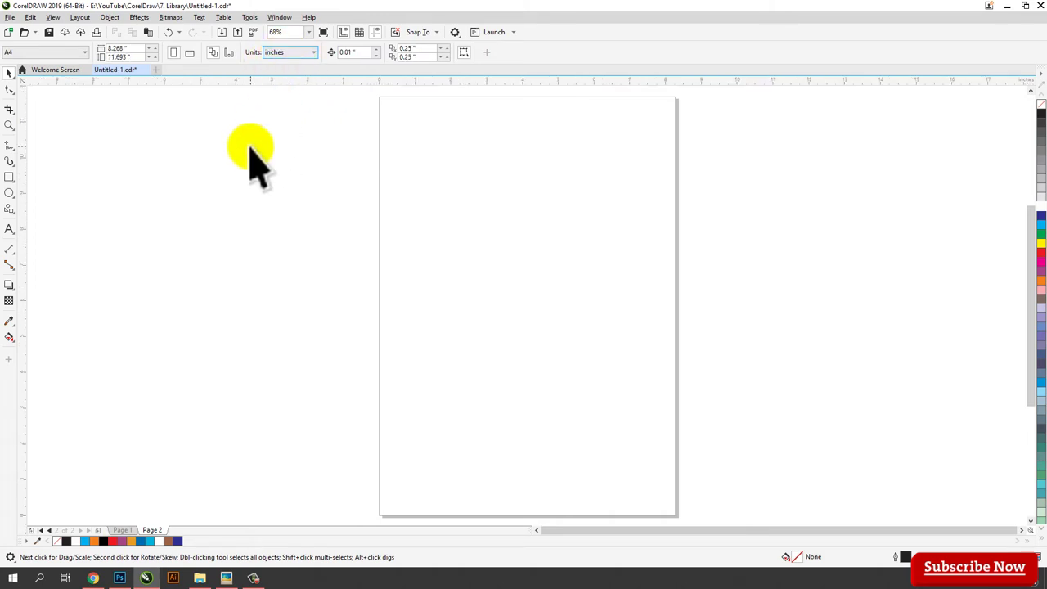
left_click(57, 54)
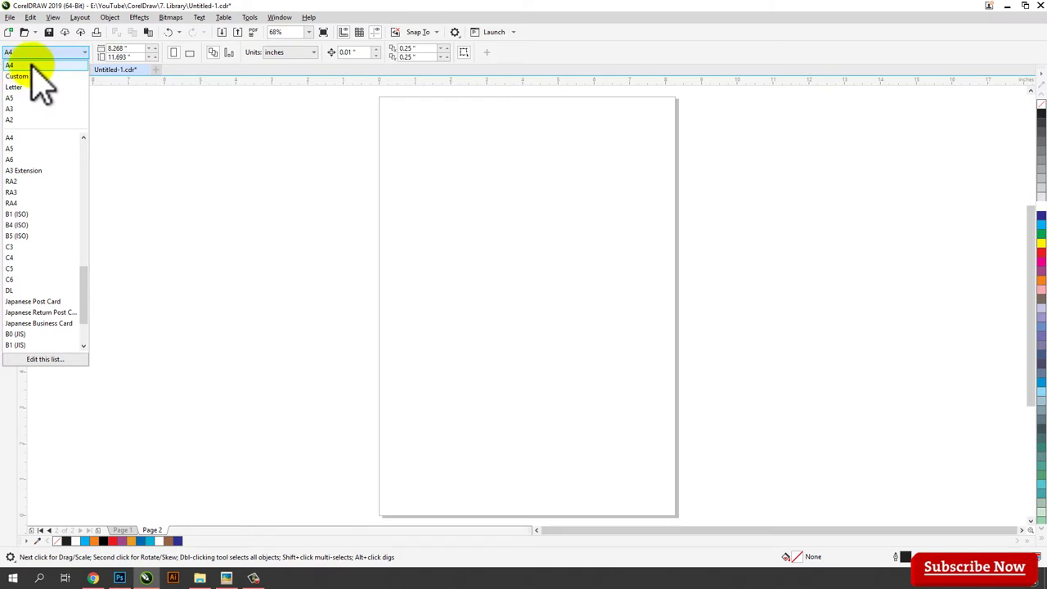
left_click(41, 65)
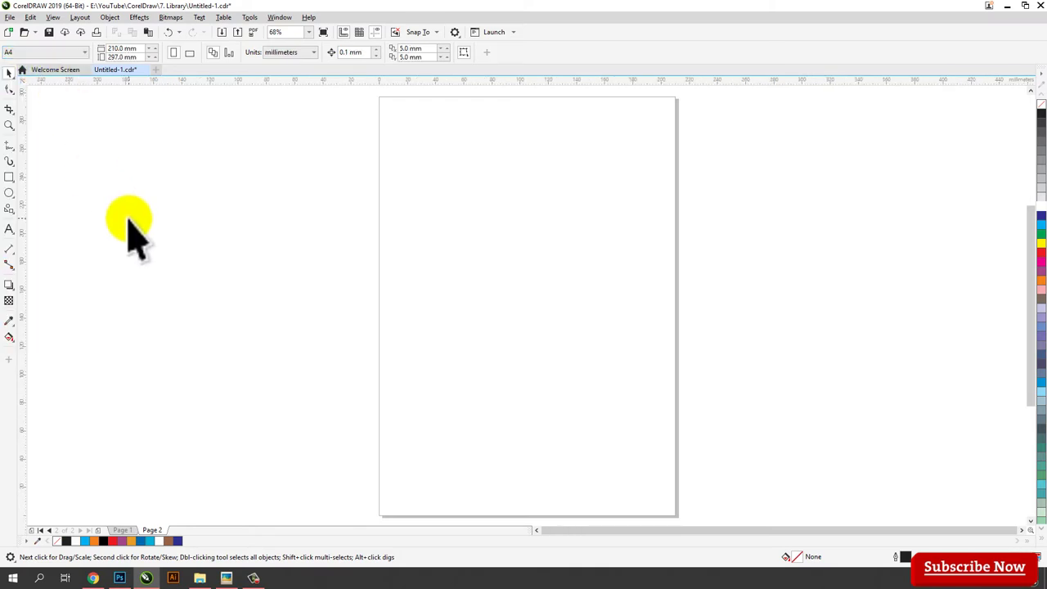
- Create a page-sized rectangle and narrow it from its right side to about 124 mm wide
double_click(11, 185)
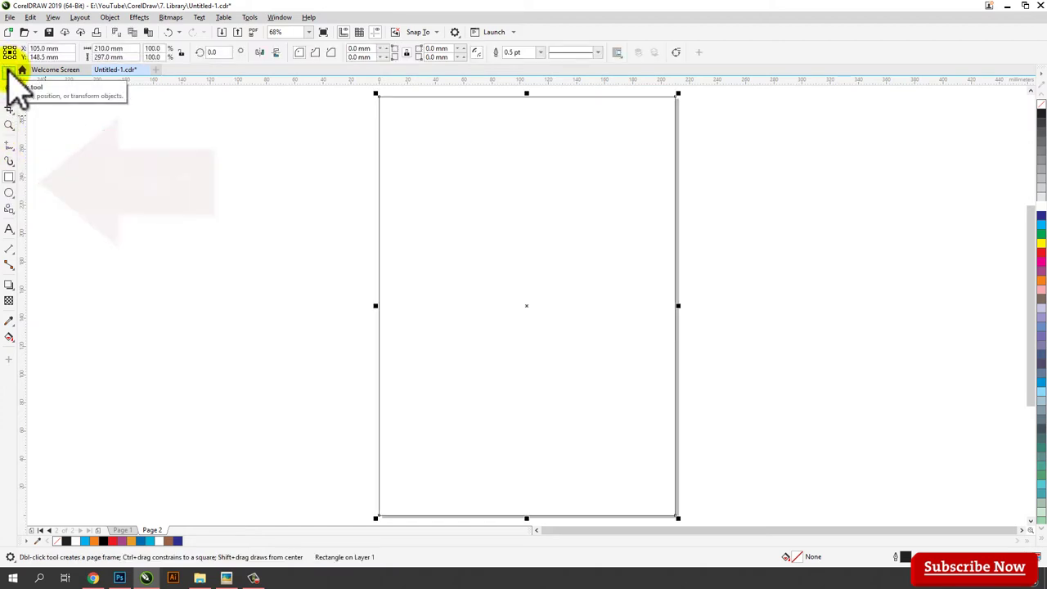
left_click(8, 72)
left_click(812, 264)
left_click(627, 323)
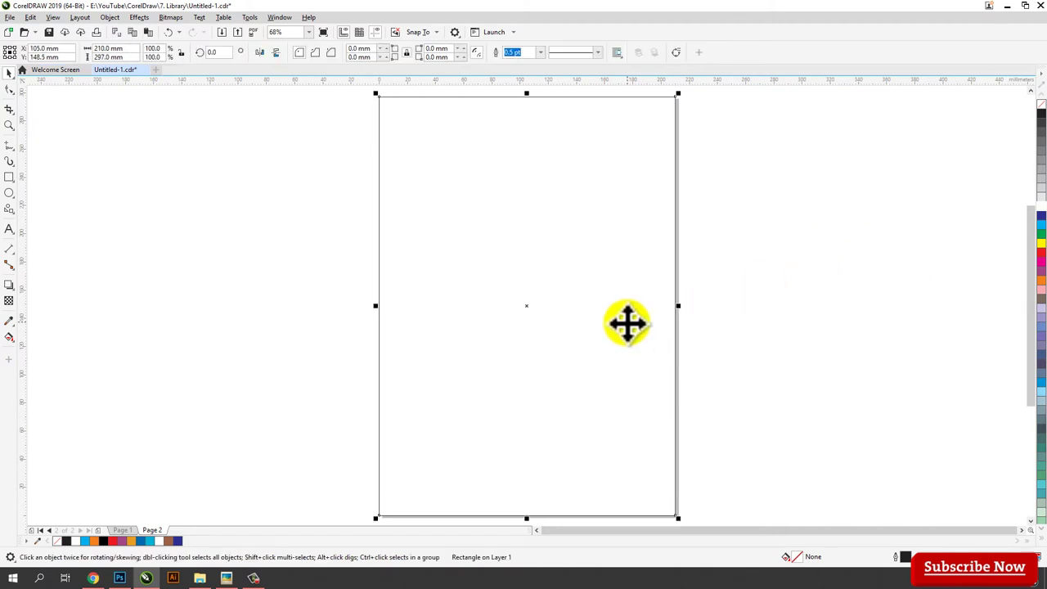
left_click_drag(681, 307, 566, 311)
left_click(764, 315)
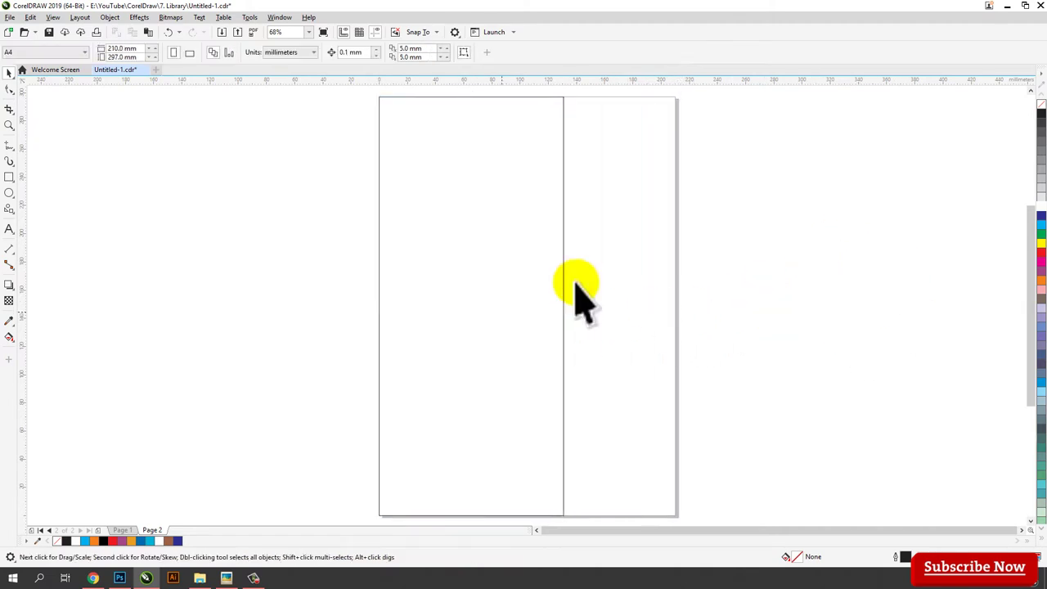
left_click(465, 323)
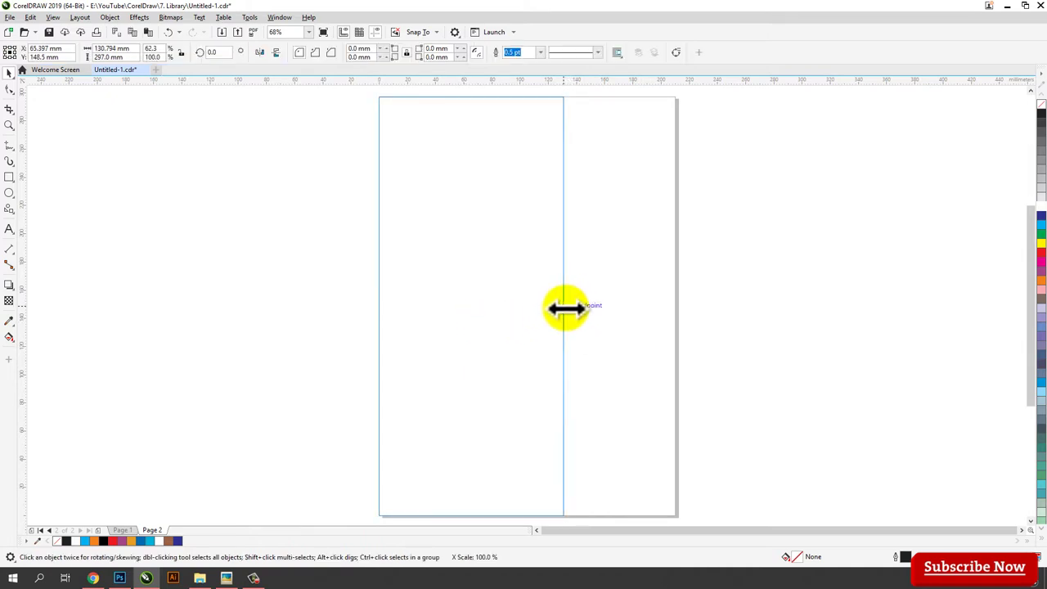
left_click_drag(563, 308, 564, 308)
left_click(855, 337)
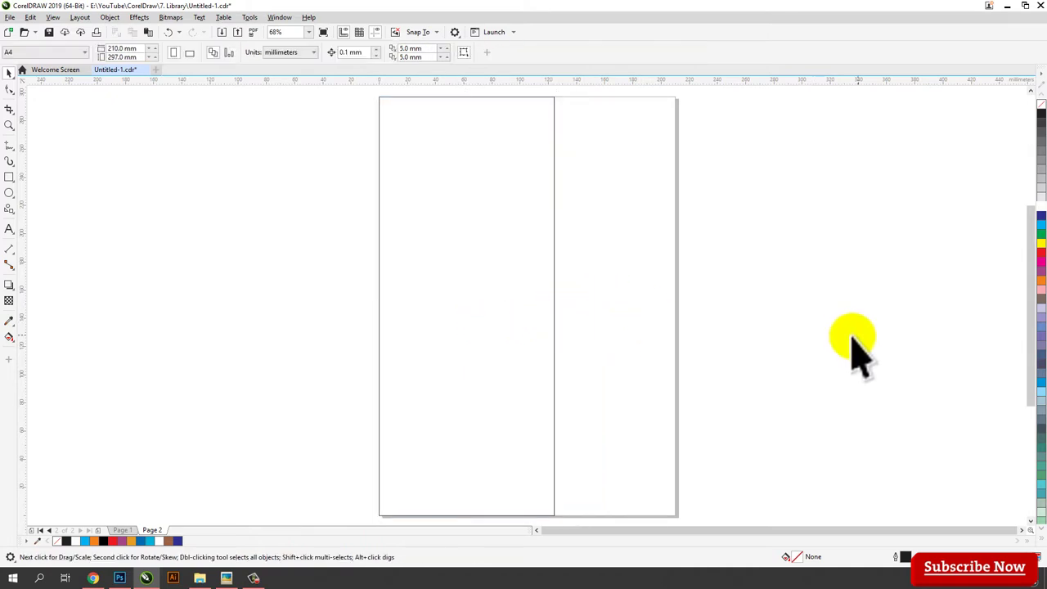
- Fill the narrowed rectangle with orange and remove its outline
left_click(493, 313)
left_click(1041, 279)
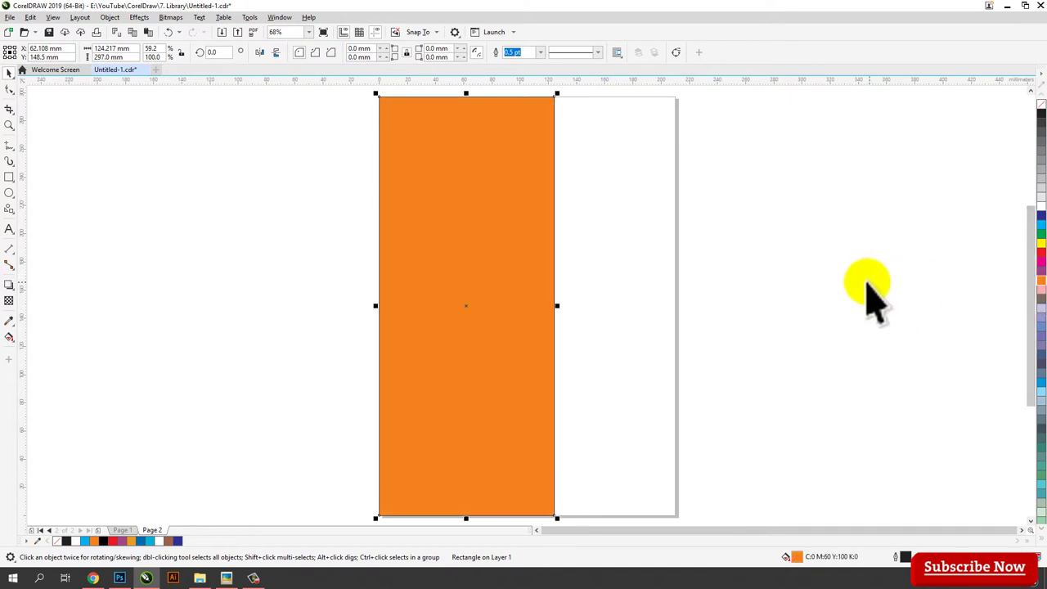
right_click(1040, 105)
- Import the photo woman-reading-book-256455.jpg and place it on the page
left_click(10, 17)
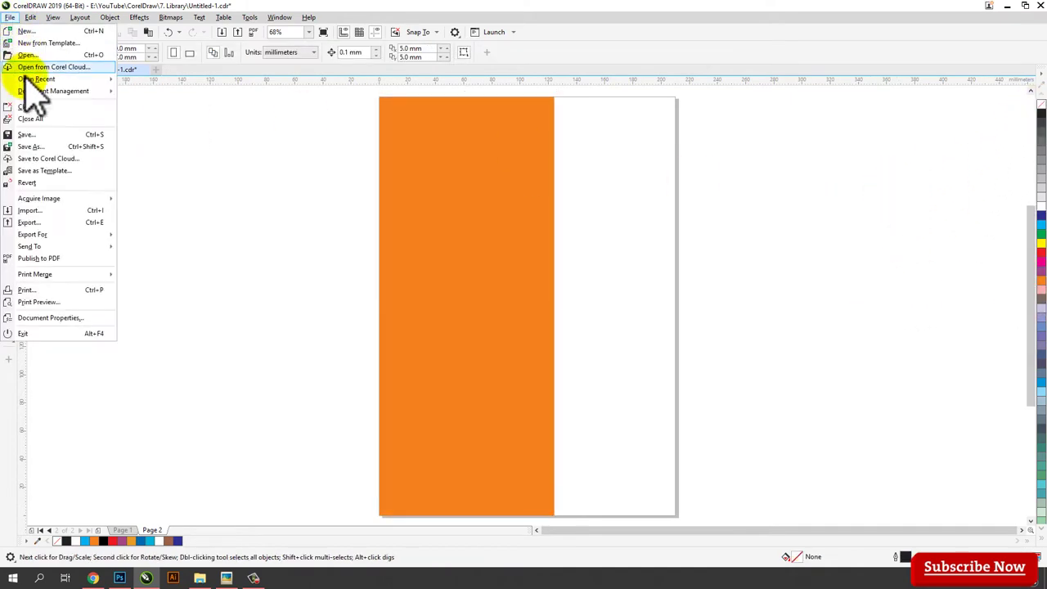
left_click(41, 209)
left_click(134, 86)
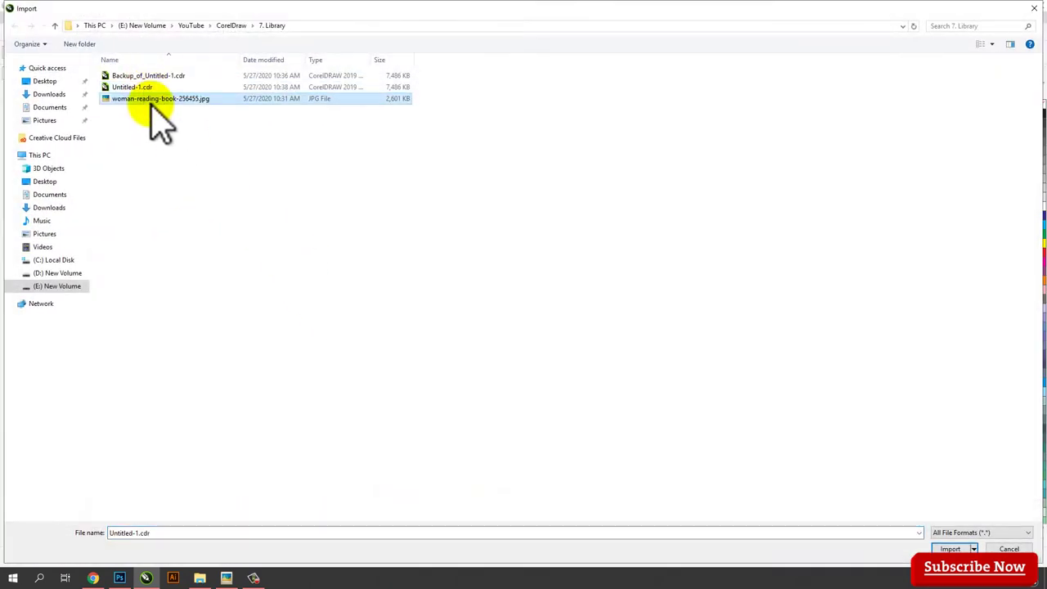
left_click(155, 98)
left_click(948, 549)
left_click_drag(139, 179, 695, 399)
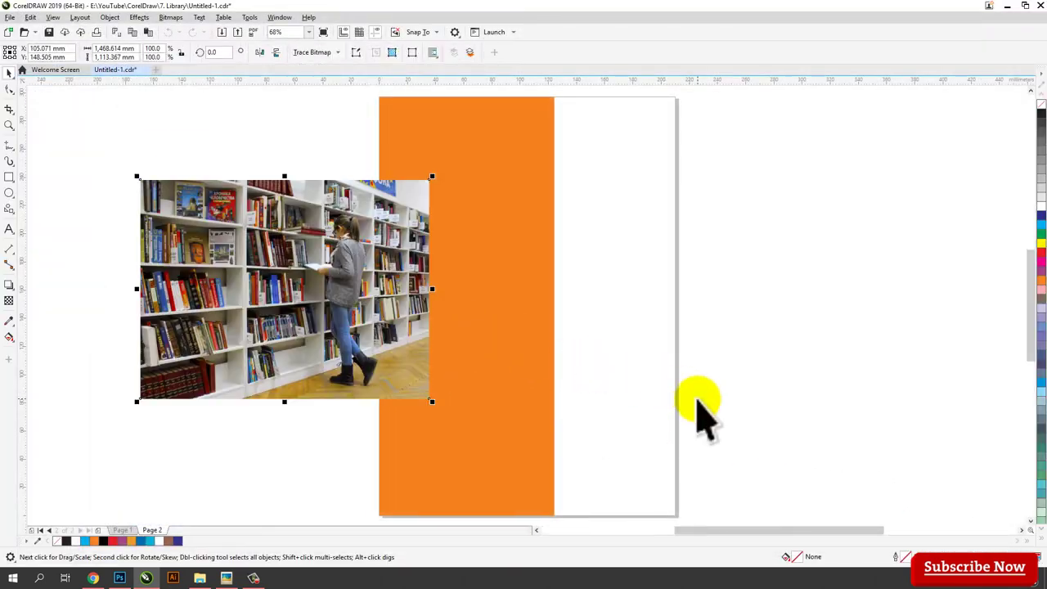
- Scale the photo to about 392 × 297 mm and move it to the right so it uncovers the orange rectangle
left_click_drag(285, 252, 487, 295)
left_click_drag(642, 222, 770, 108)
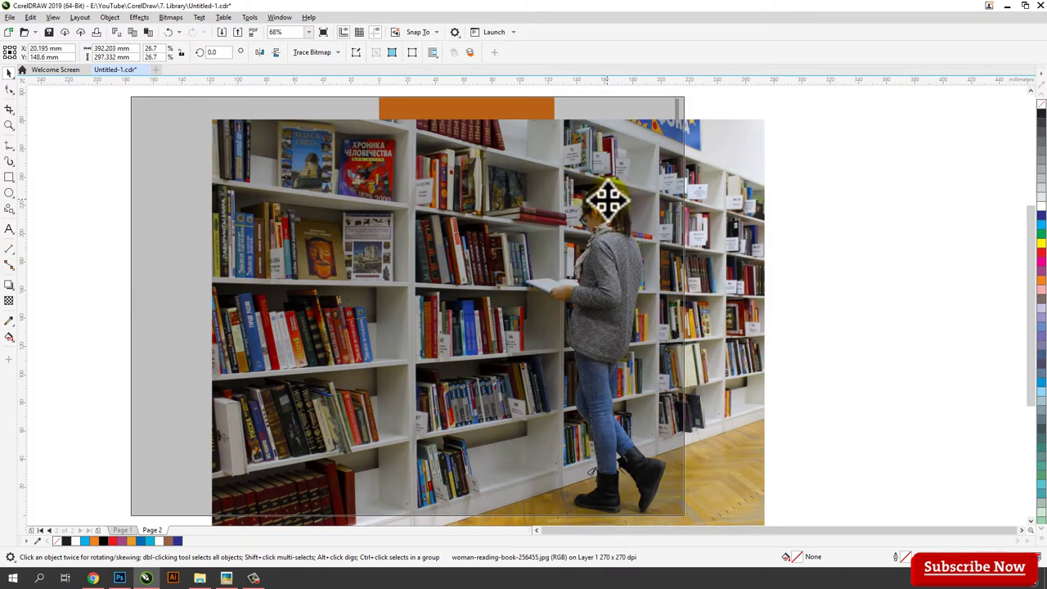
left_click_drag(608, 199, 528, 178)
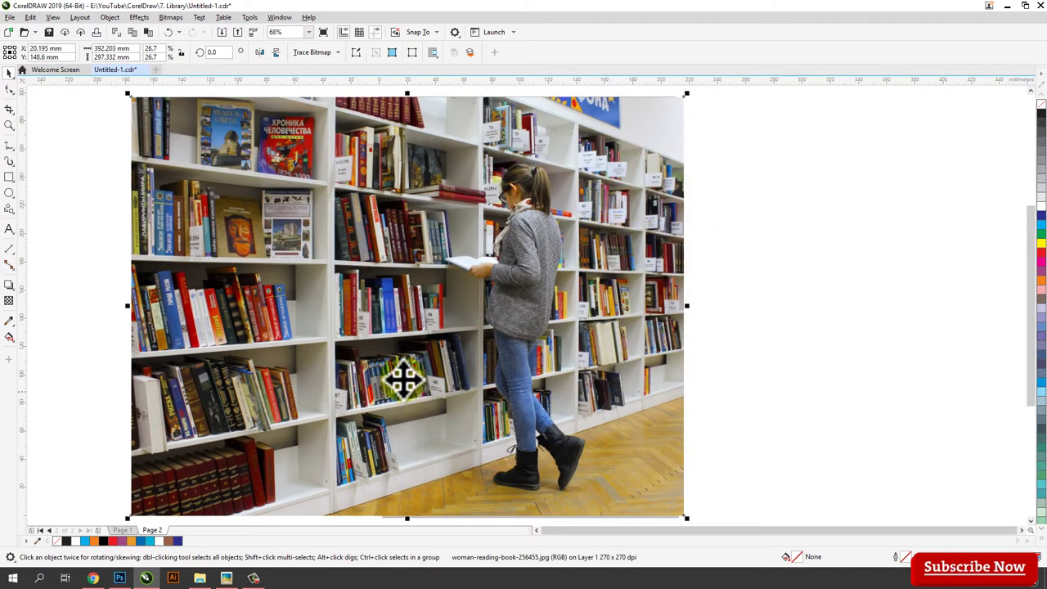
left_click_drag(403, 377, 678, 379)
- PowerClip the library photo inside the orange rectangle
left_click(110, 18)
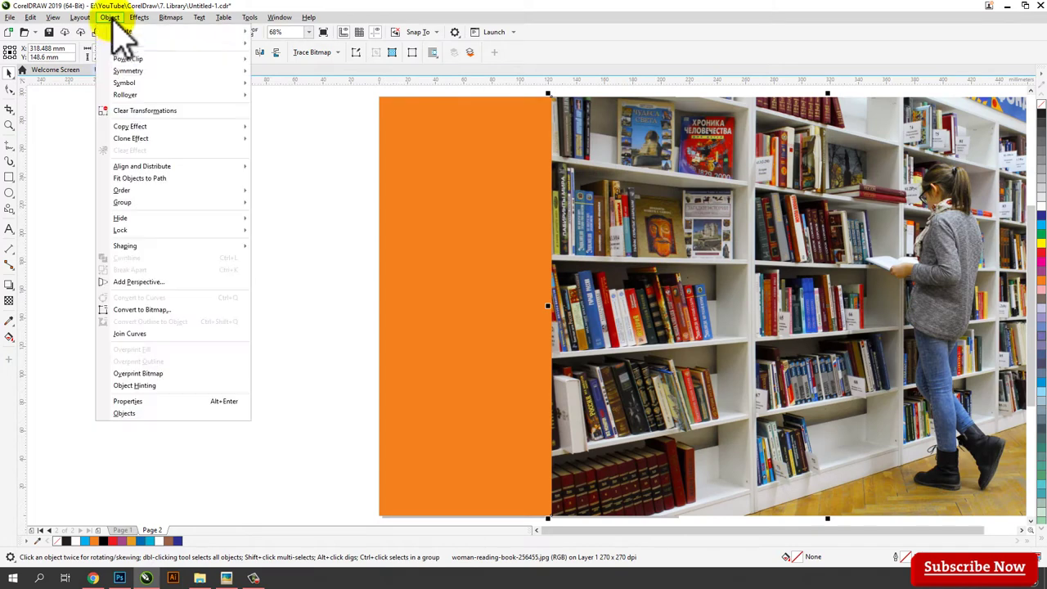
mouse_move(131, 58)
left_click(274, 58)
left_click(418, 178)
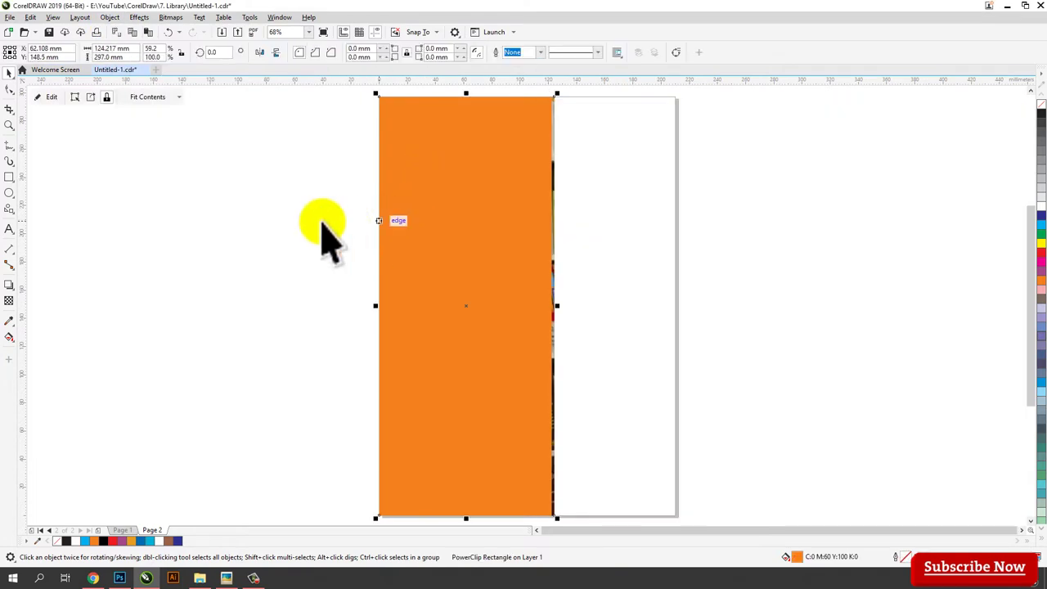
- Edit the PowerClip contents, positioning the reading woman within the frame and enlarging the photo to about 411 × 303 mm
left_click(115, 18)
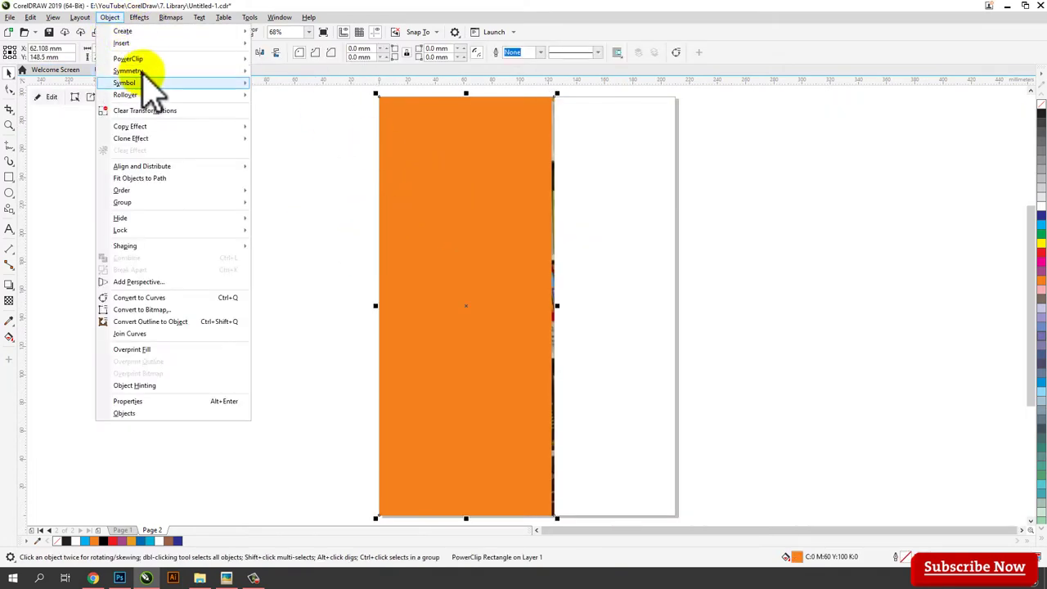
mouse_move(245, 59)
left_click(289, 88)
left_click_drag(932, 280, 540, 266)
left_click_drag(566, 248, 591, 252)
left_click_drag(651, 267, 651, 270)
left_click_drag(130, 307, 112, 306)
left_click_drag(567, 294, 564, 294)
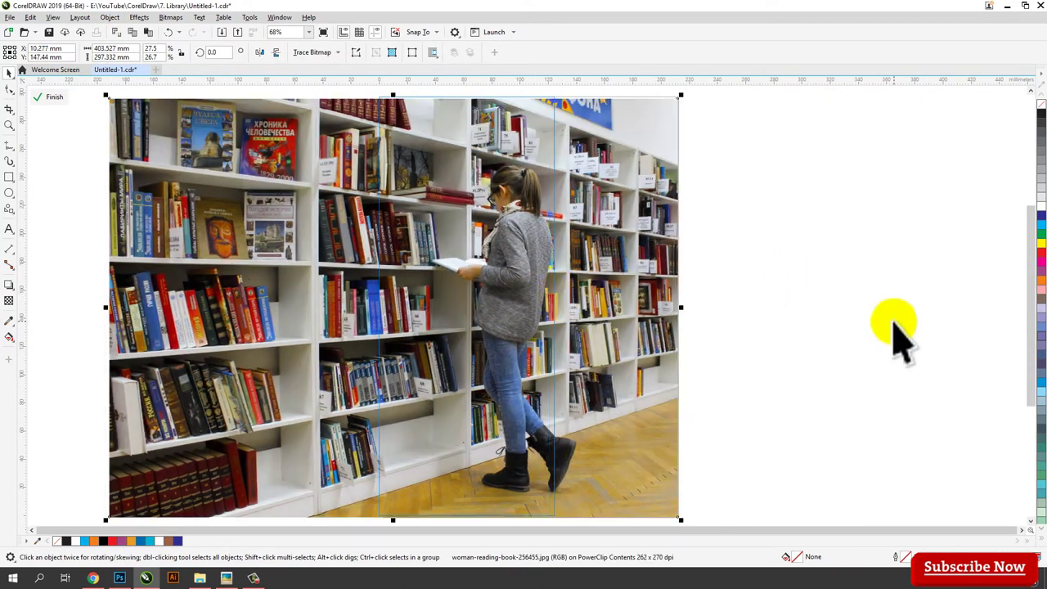
left_click_drag(633, 219, 641, 228)
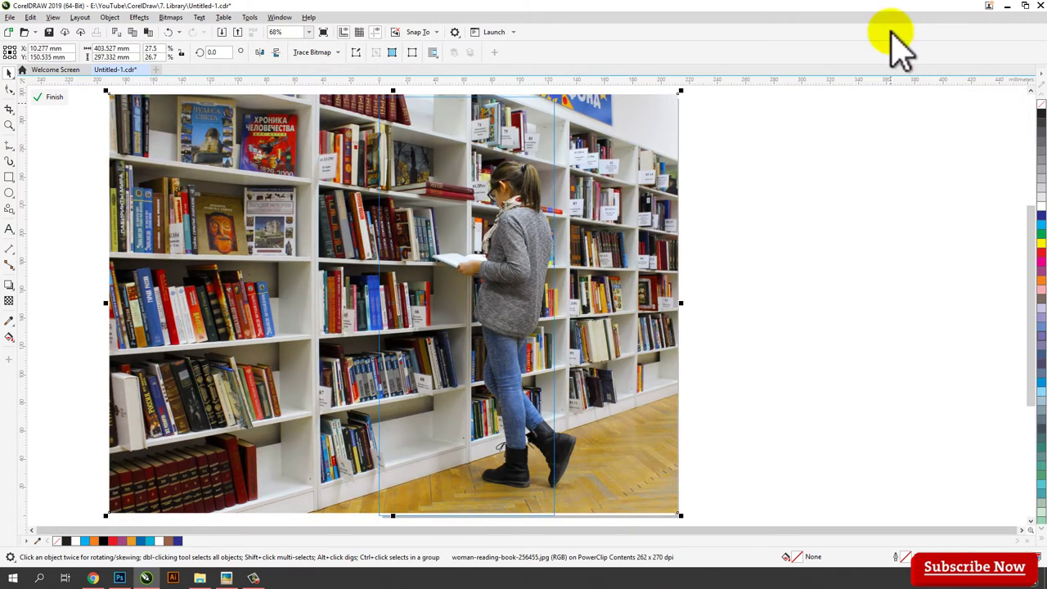
left_click_drag(104, 513, 97, 514)
key("h")
left_click_drag(481, 195, 540, 283)
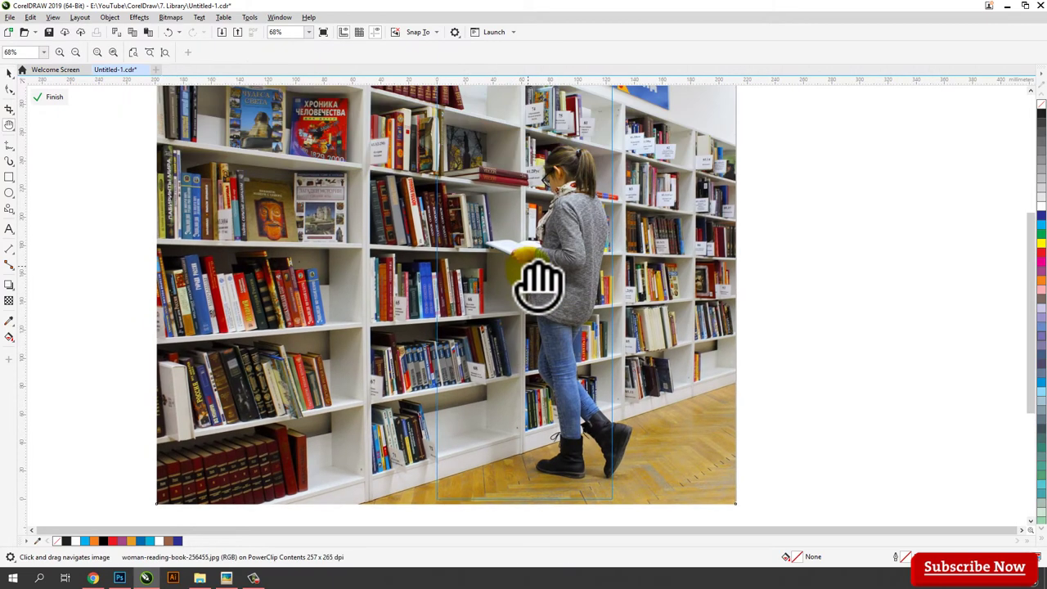
key("space")
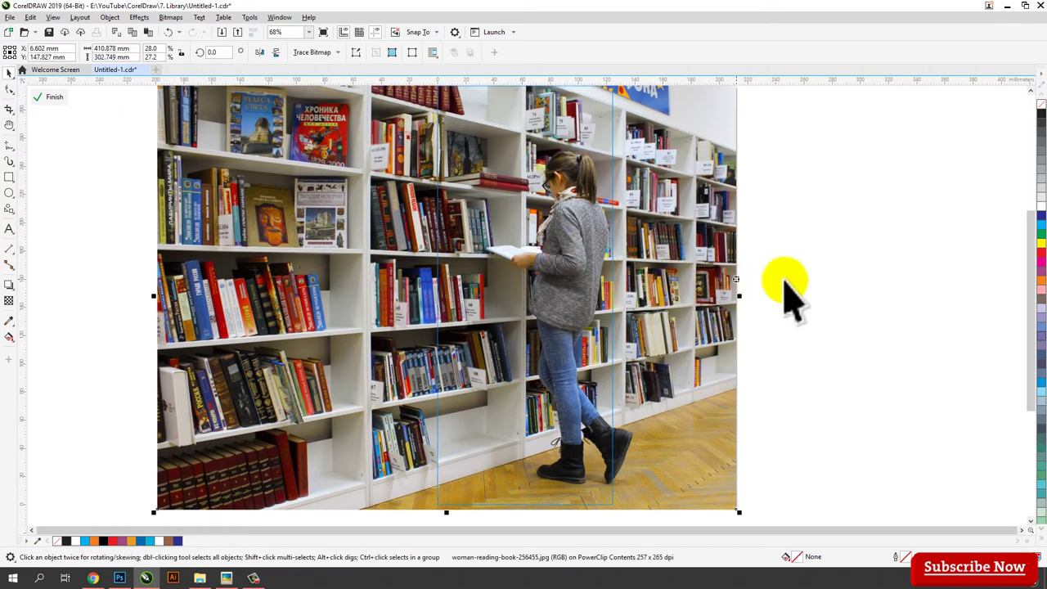
- Apply a uniform transparency of 60 to the library photo inside the PowerClip
left_click(9, 303)
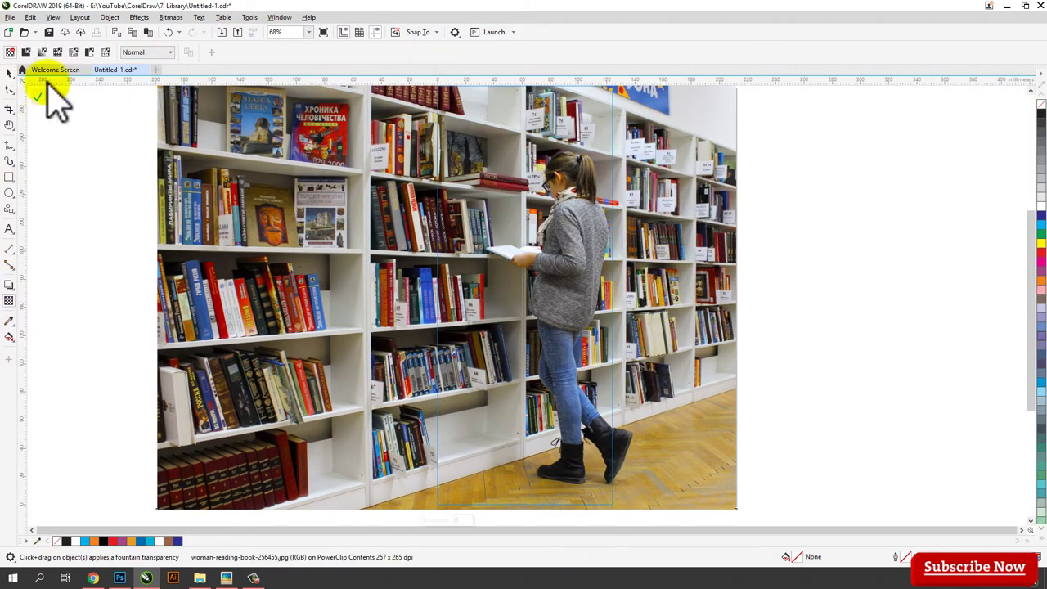
left_click(26, 53)
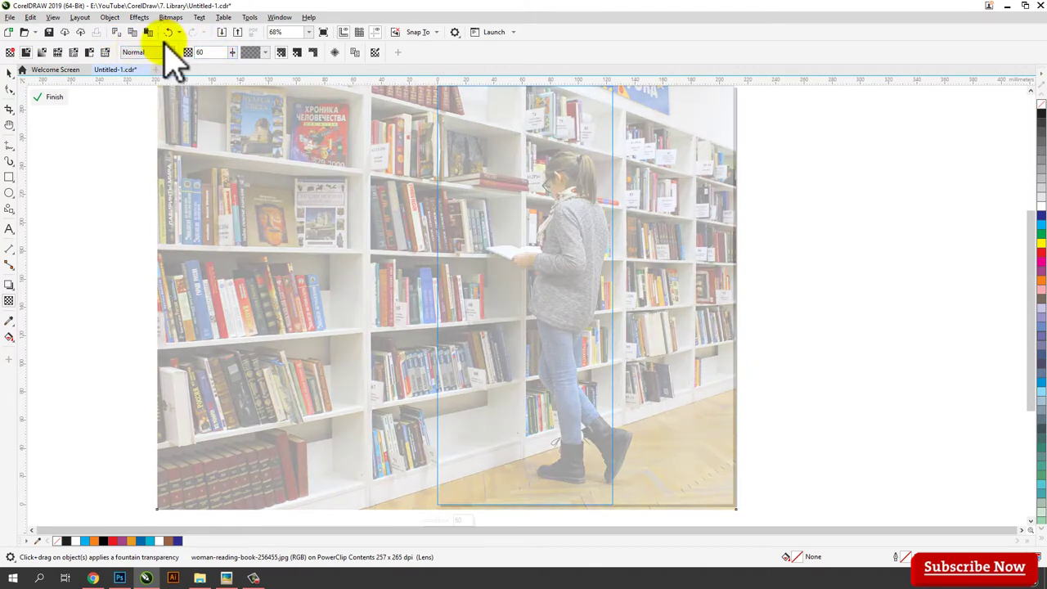
left_click(9, 72)
left_click_drag(418, 154, 358, 163)
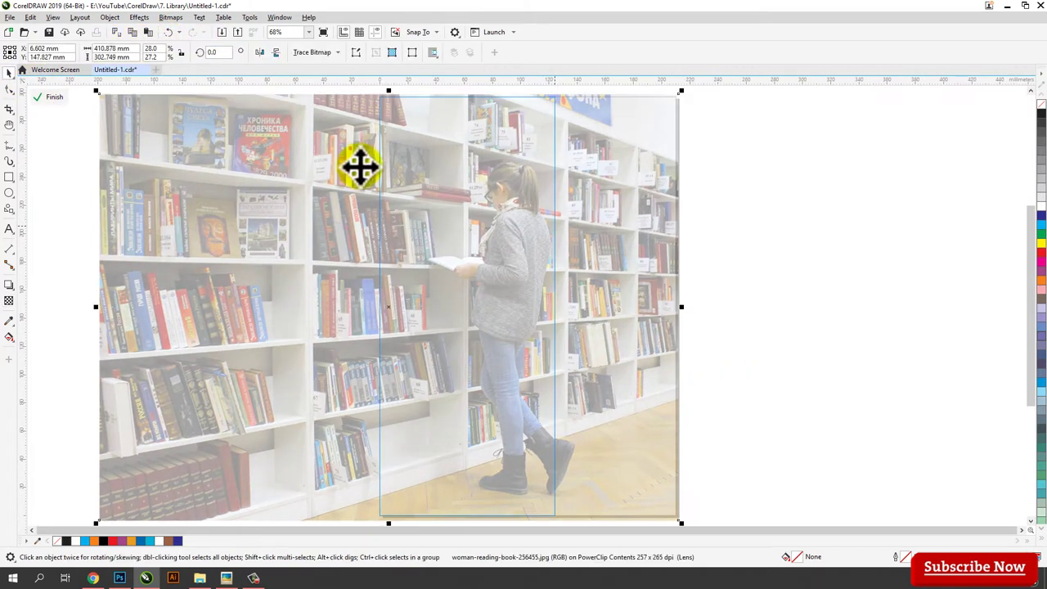
- Copy the transparent photo and finish editing the orange rectangle's PowerClip
left_click(33, 16)
left_click(71, 84)
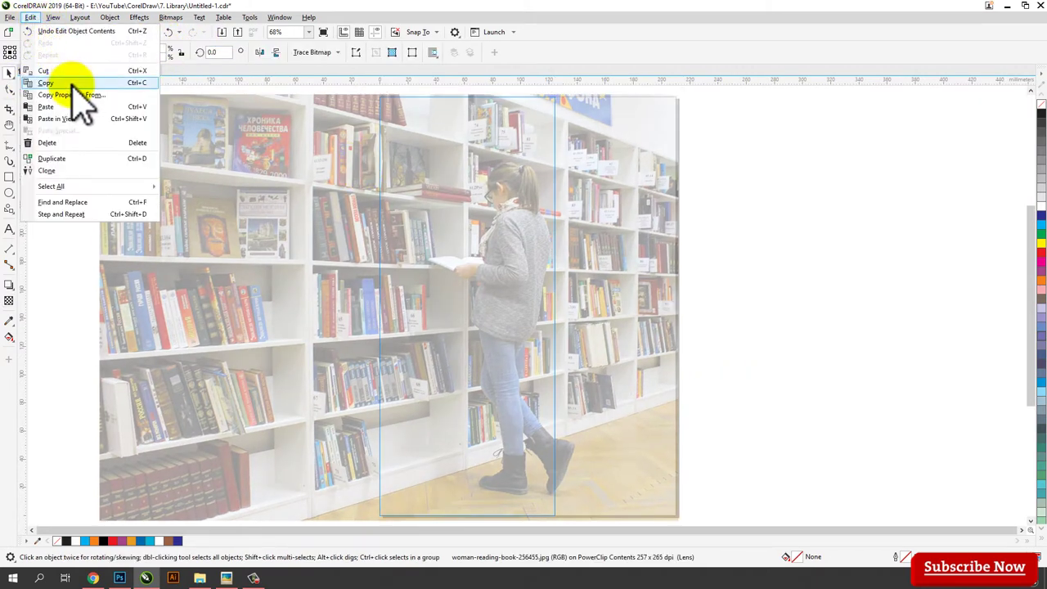
left_click(781, 253)
left_click(111, 18)
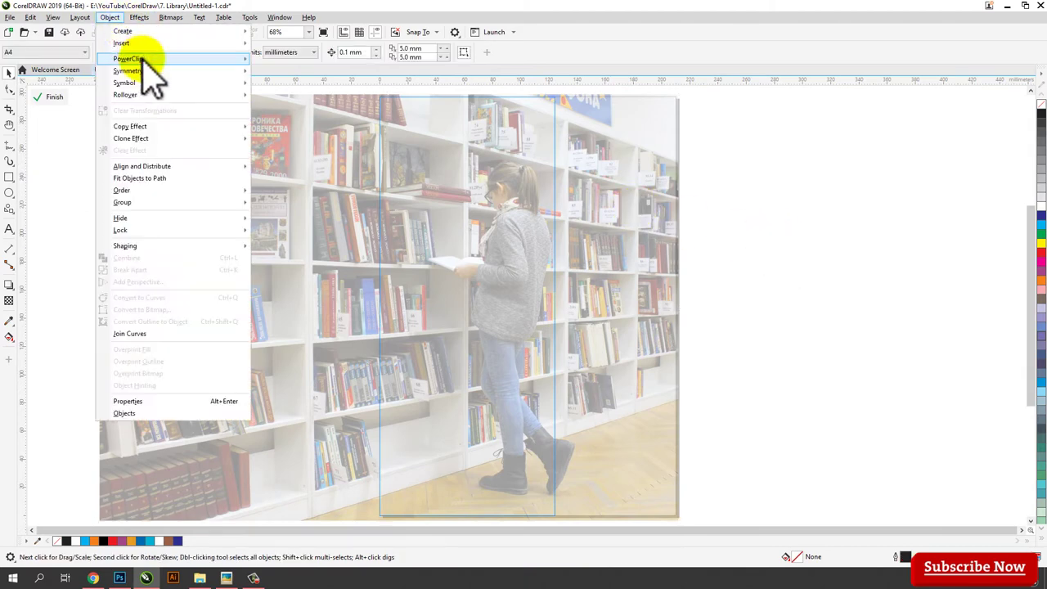
mouse_move(131, 58)
left_click(323, 103)
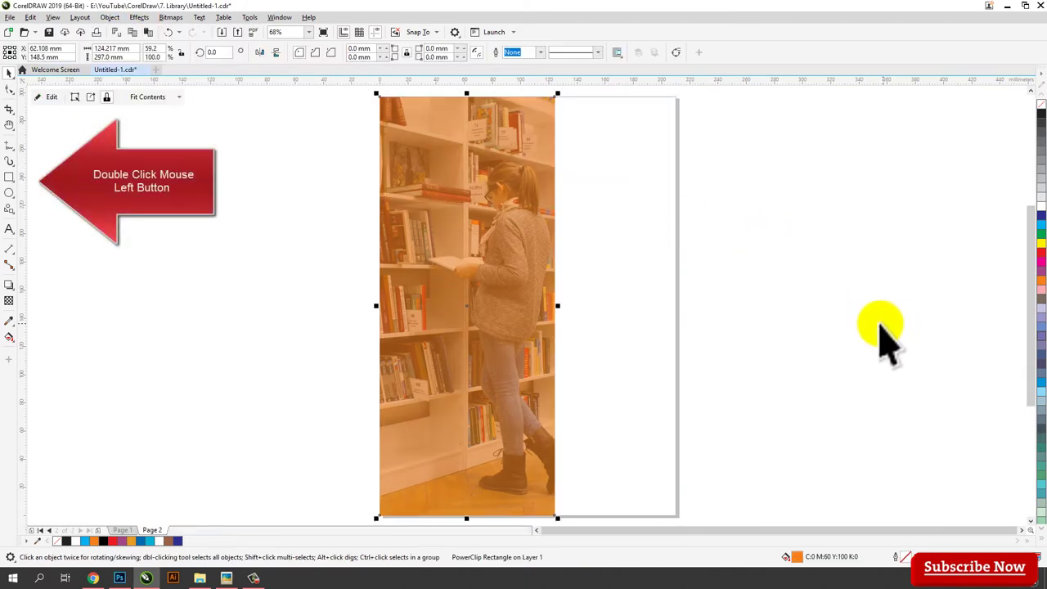
left_click(738, 227)
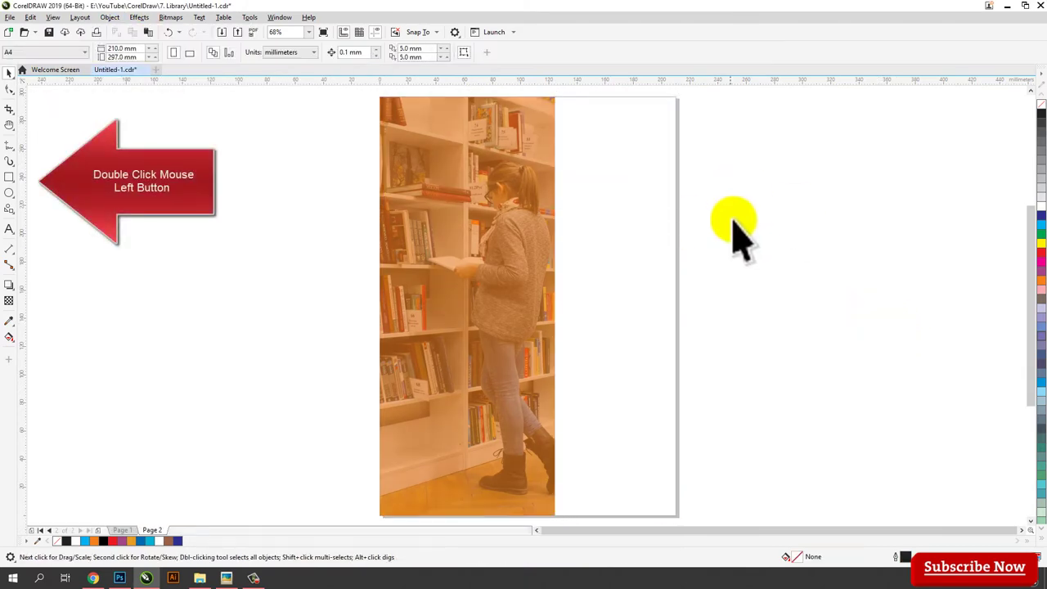
- Create a page-sized frame rectangle and PowerClip a small placeholder rectangle, drawn beside the page, into it
left_click(9, 176)
left_click_drag(764, 195, 872, 340)
left_click(110, 17)
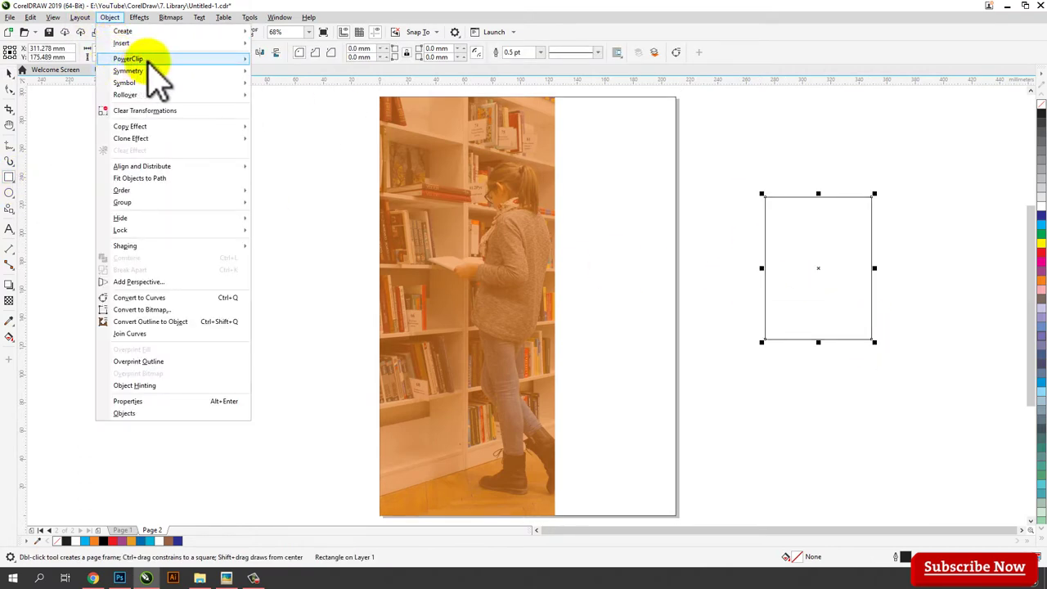
mouse_move(130, 59)
left_click(294, 64)
left_click(622, 214)
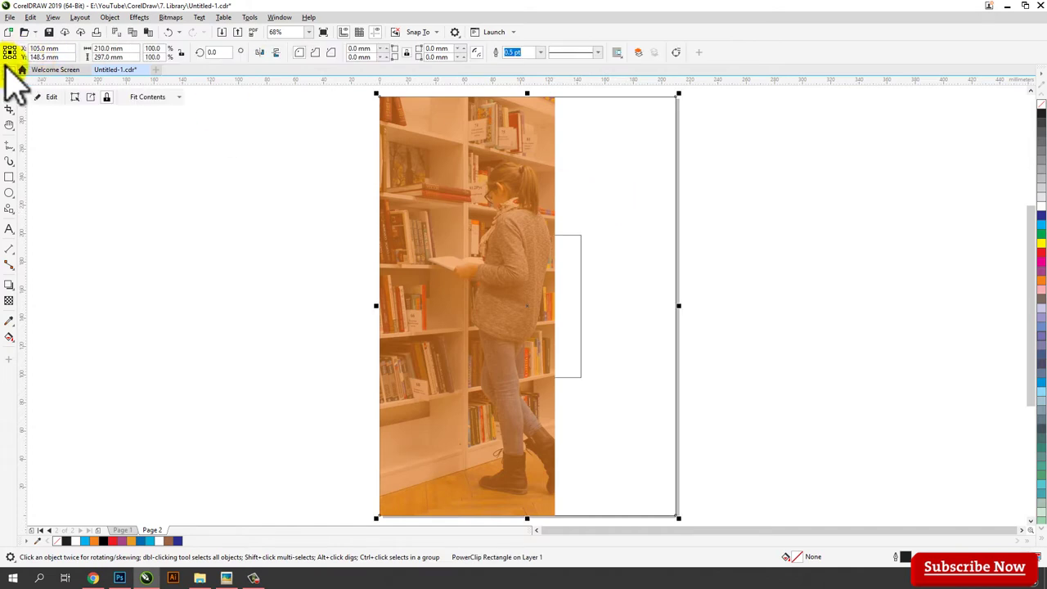
- Replace the placeholder rectangle inside the page frame's PowerClip with the copied transparent photo
left_click(51, 97)
left_click(567, 276)
key("Delete")
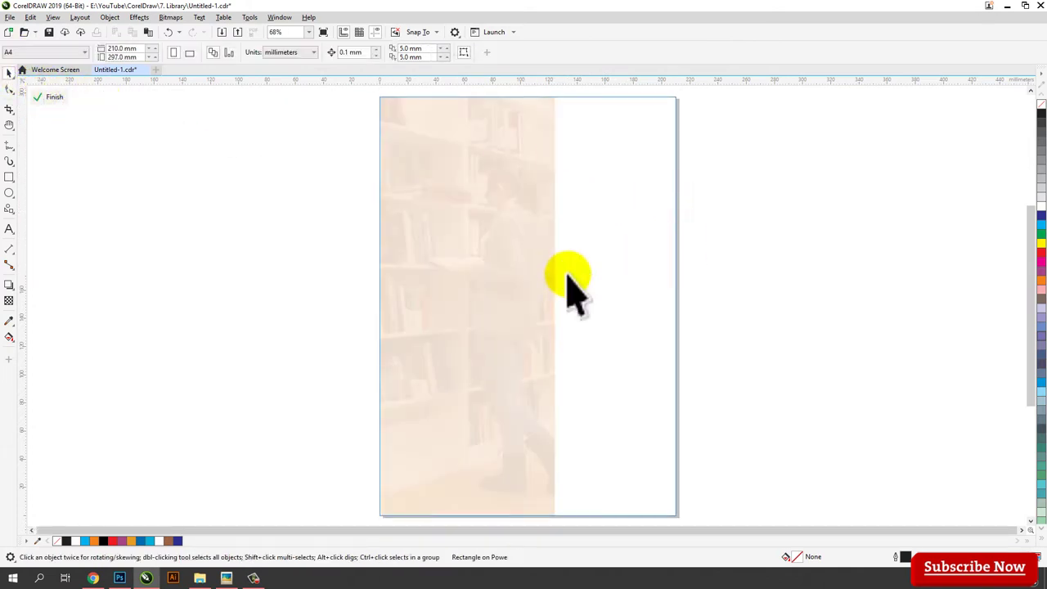
left_click(30, 18)
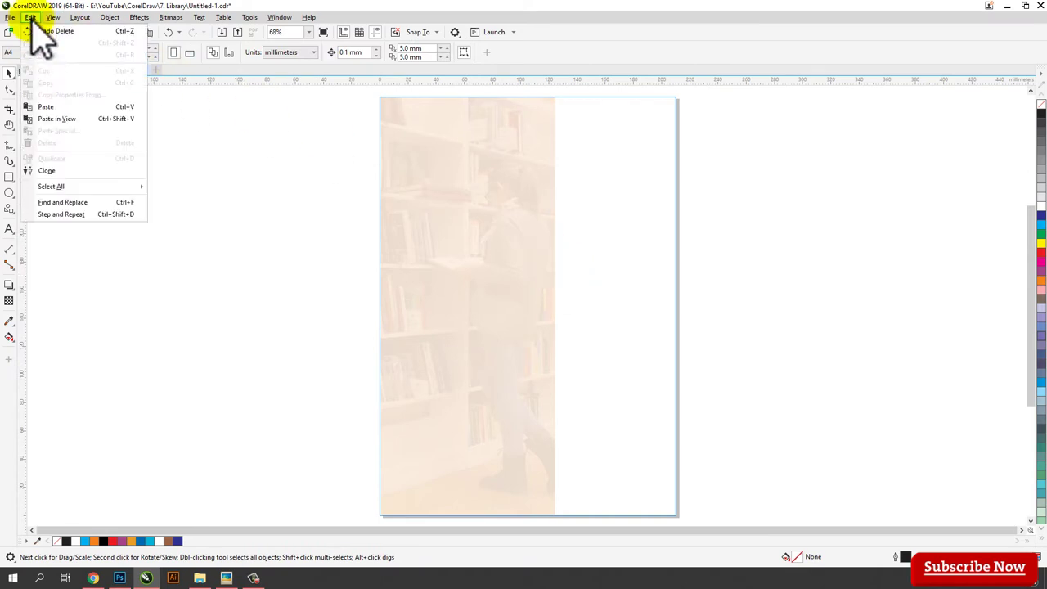
left_click(49, 106)
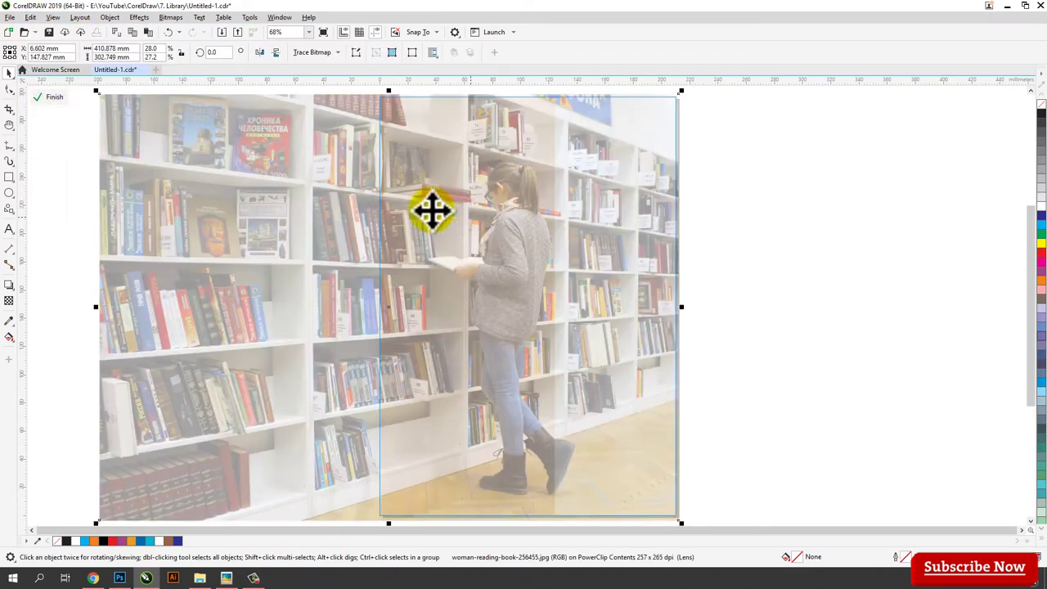
- Set the library photo's uniform transparency to 80 inside the page frame's PowerClip, finish editing it, and fill the frame with black
left_click(9, 300)
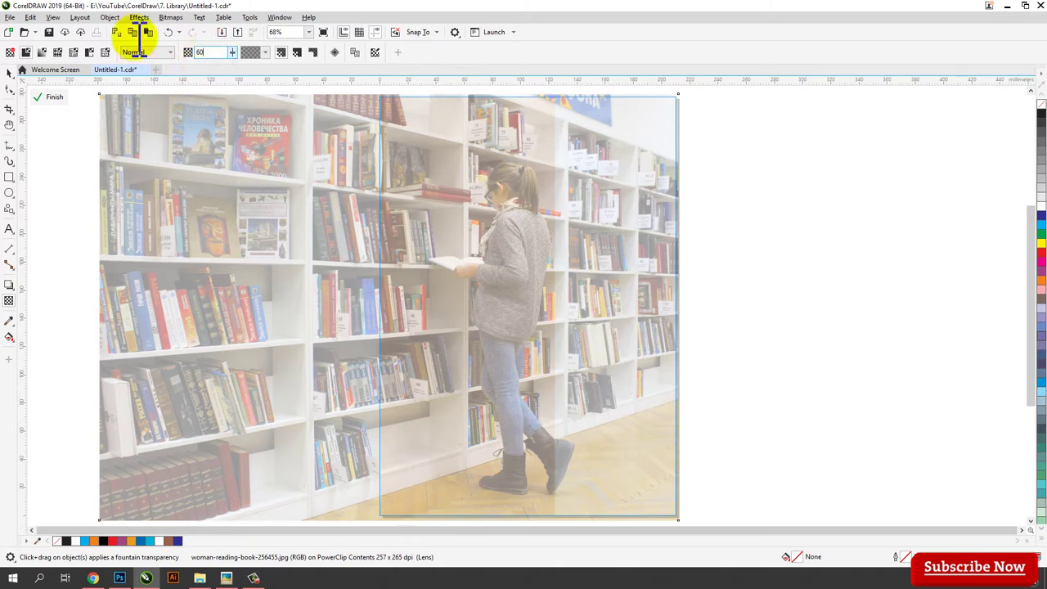
key("Return")
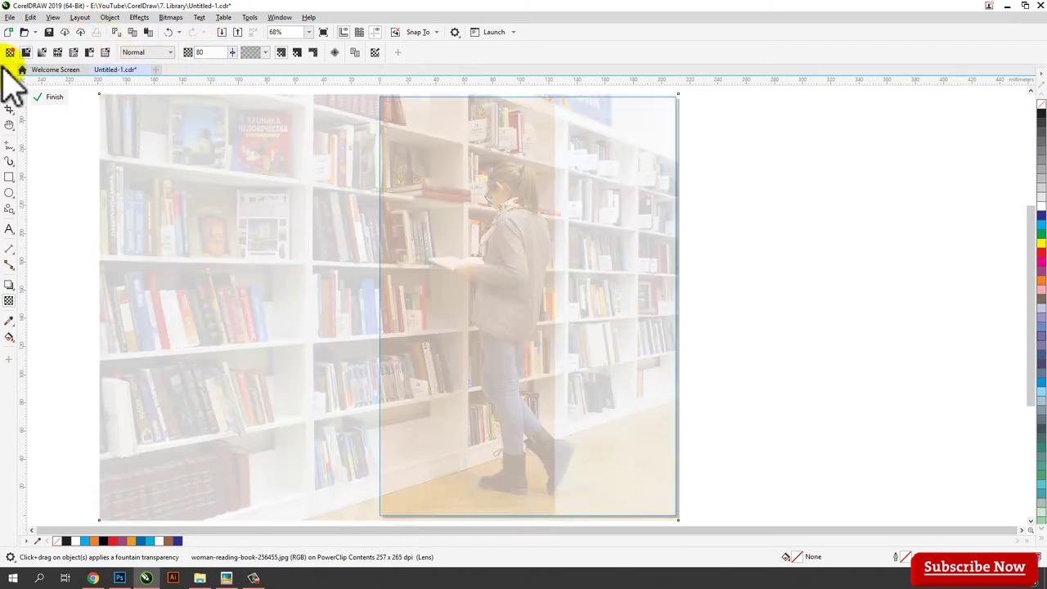
left_click(10, 73)
left_click(110, 16)
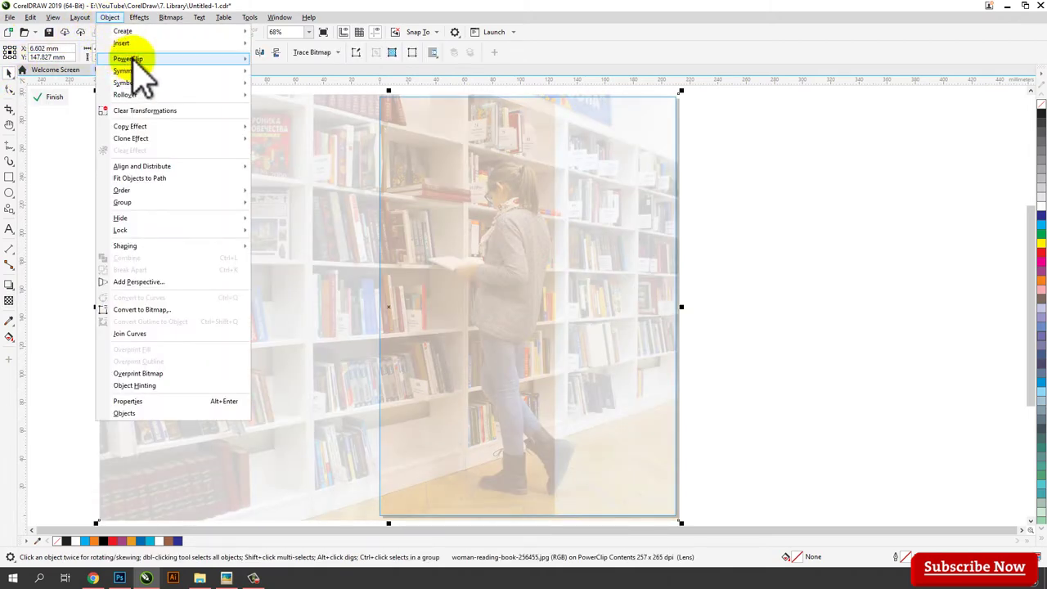
mouse_move(129, 58)
left_click(300, 100)
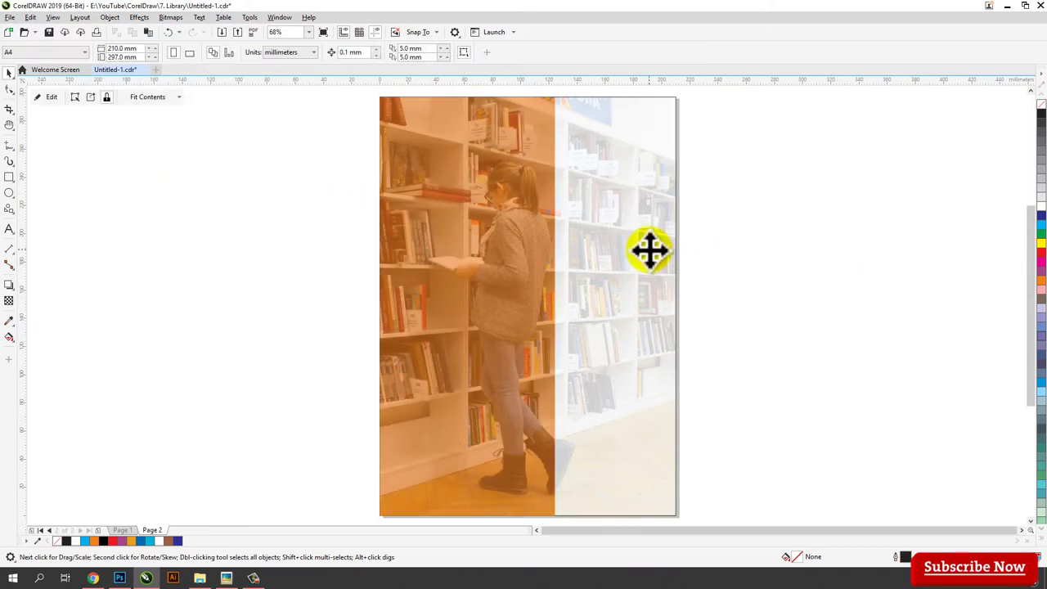
left_click(1040, 113)
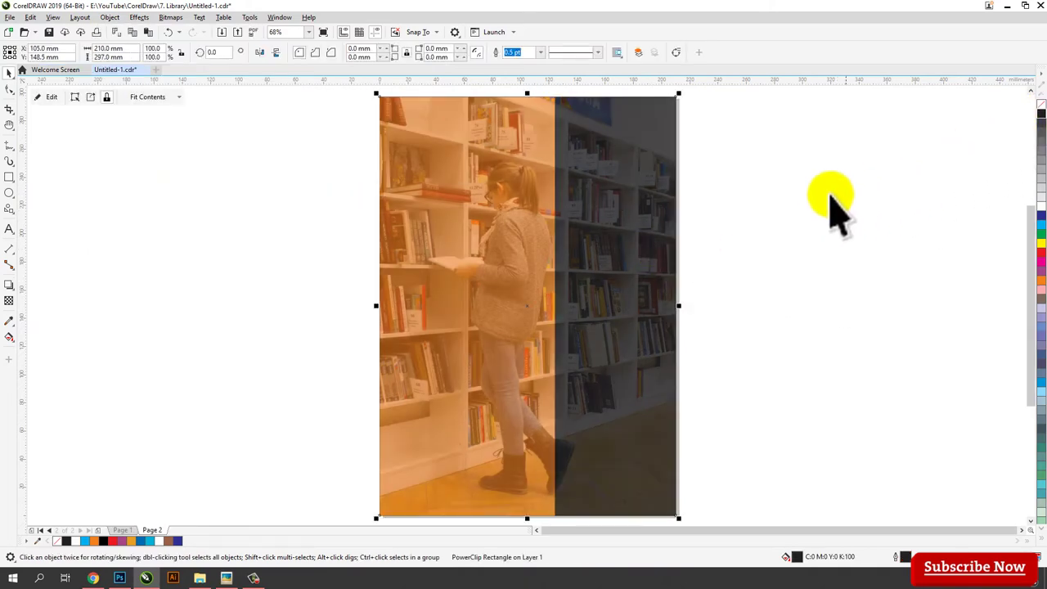
left_click(834, 191)
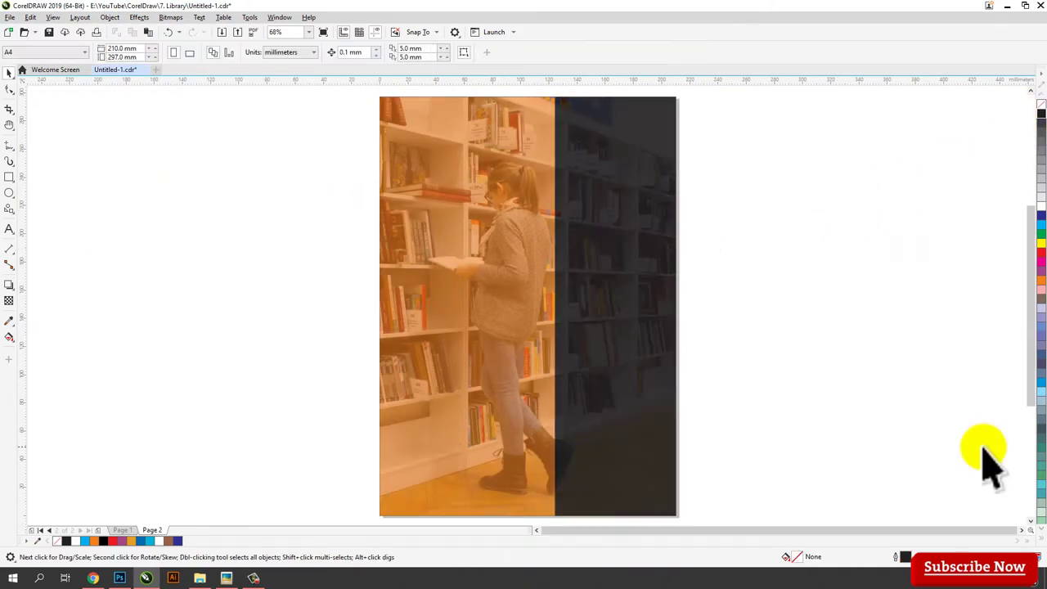
- Recolour the off-page heading and date text black, then move the WELCOME BACK STUDENT group onto the upper dark panel in white
left_click_drag(982, 447, 767, 151)
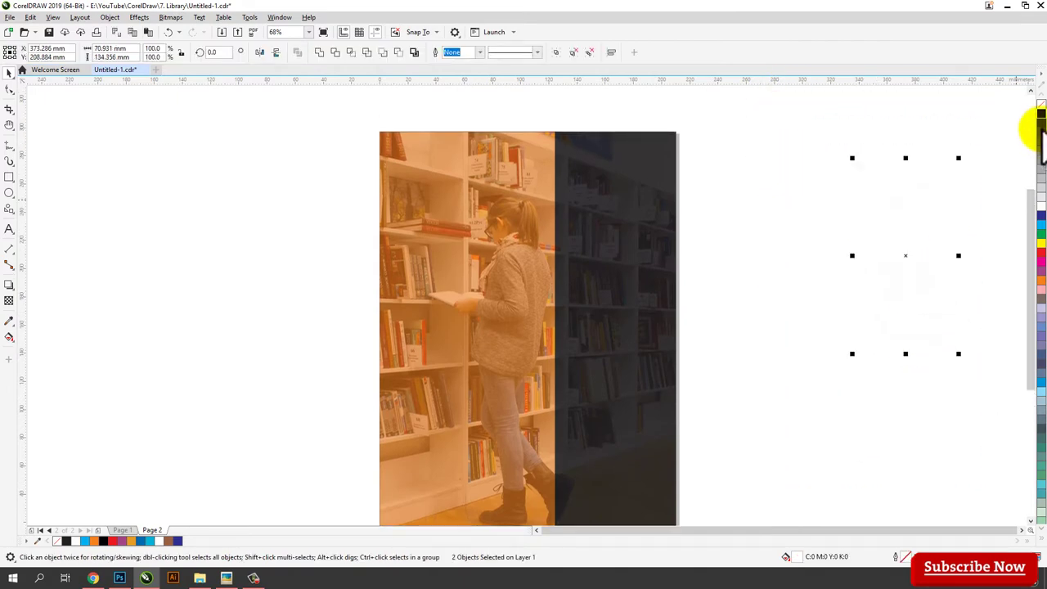
left_click(1037, 112)
left_click_drag(866, 205, 631, 223)
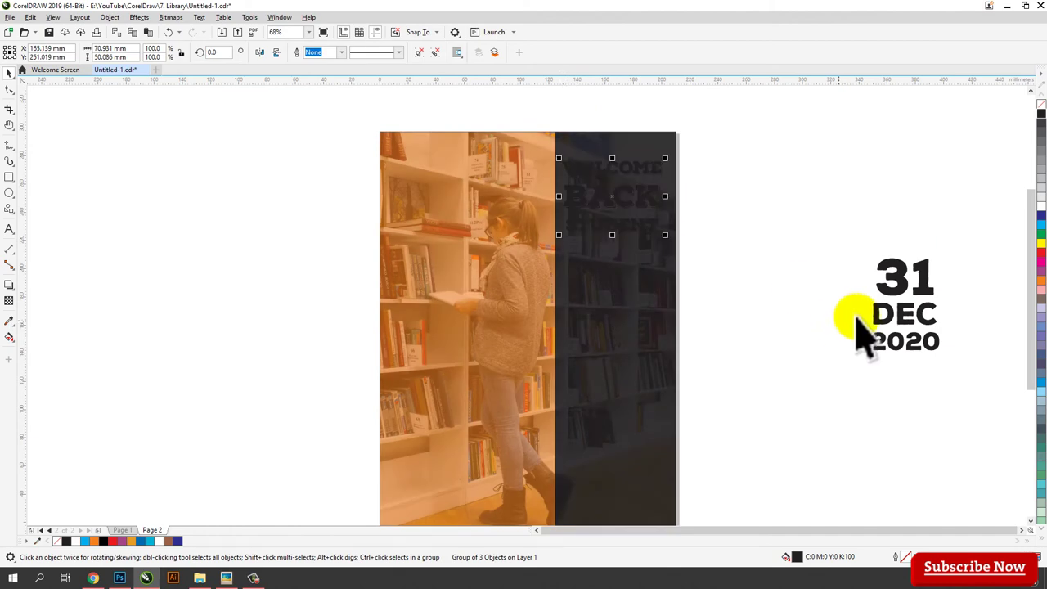
left_click(1039, 209)
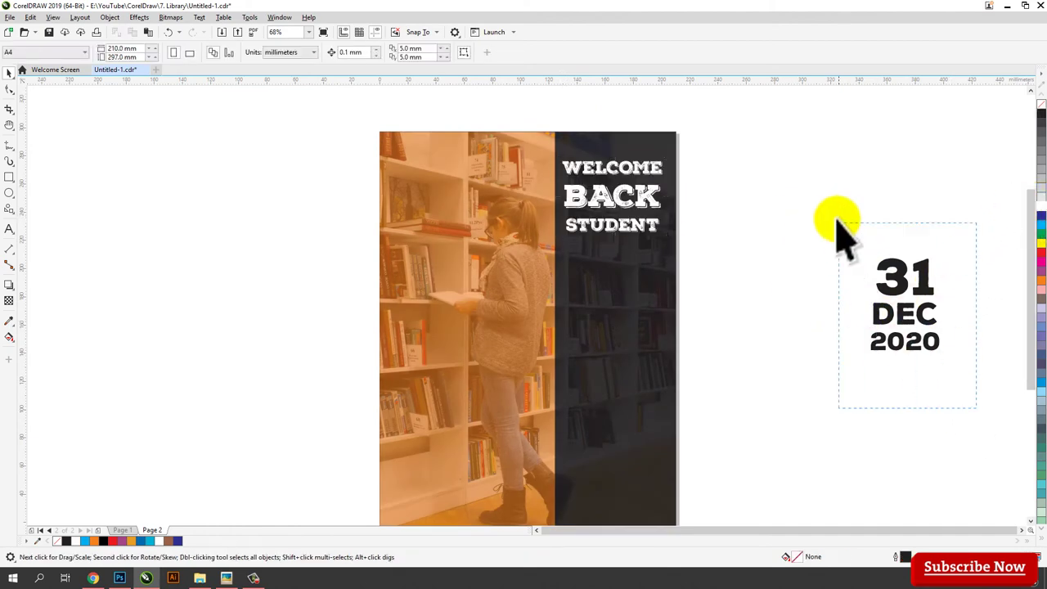
- Place the 31 DEC 2020 text group on the dark panel below the heading and fill it white
left_click(890, 347)
left_click_drag(899, 282, 609, 286)
left_click(646, 227)
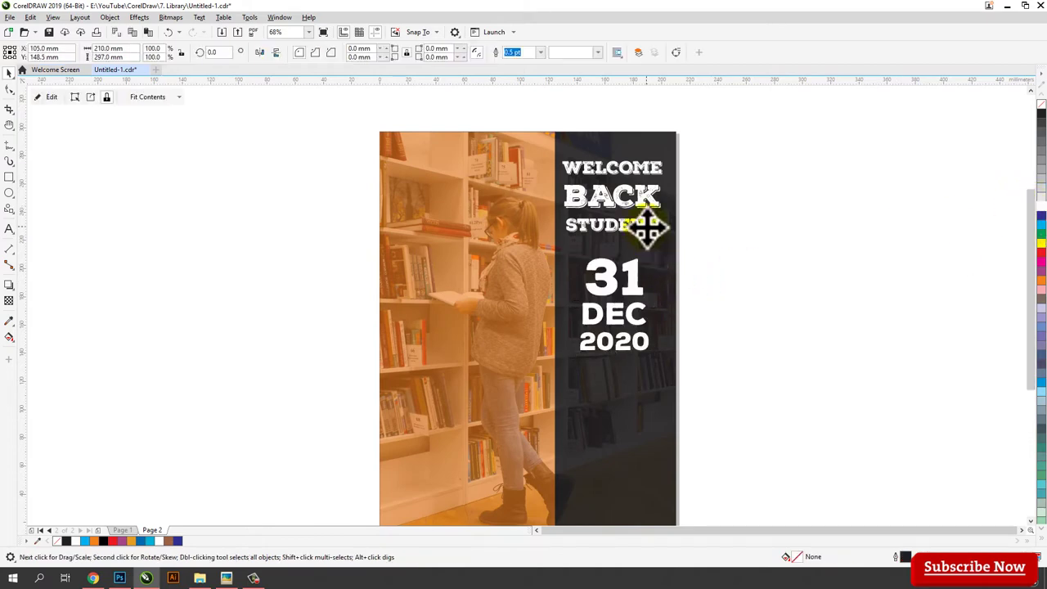
- Check the font and size of the word WELCOME in the heading group
left_click(587, 200)
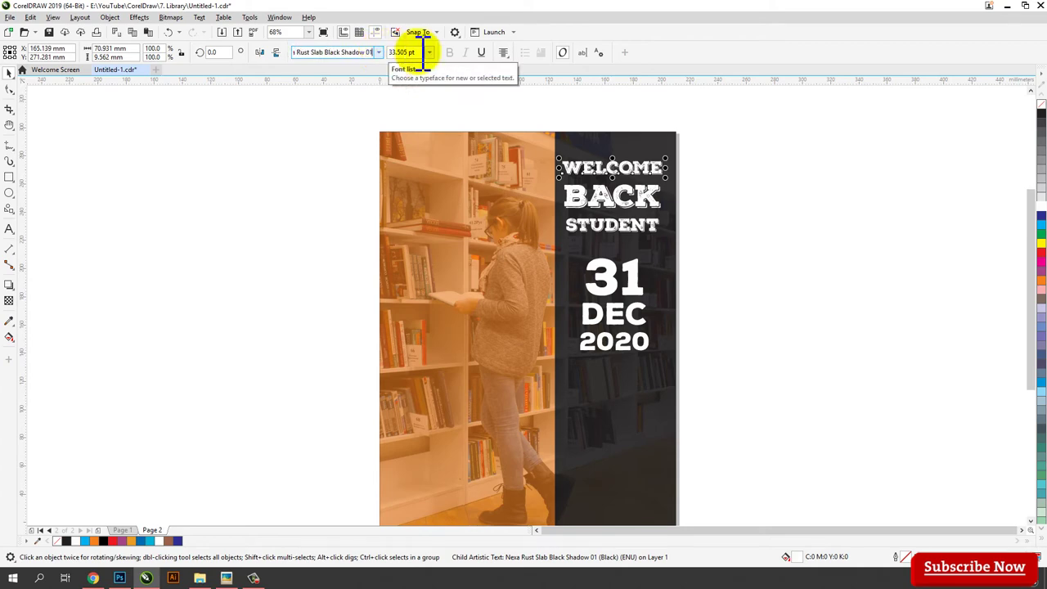
left_click(421, 52)
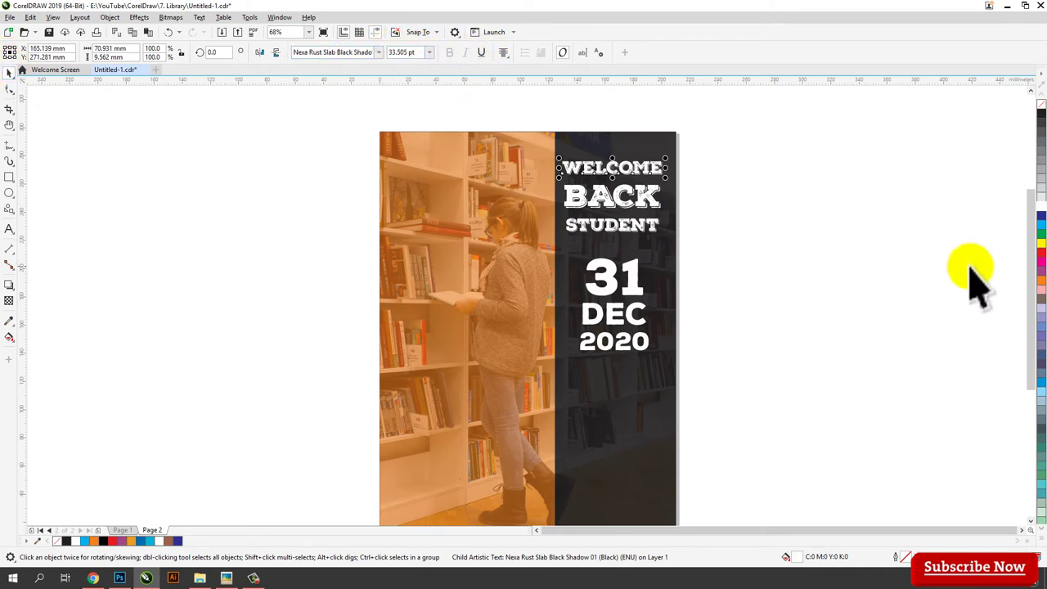
left_click(881, 263)
- Align the heading and date groups to each other by their horizontal centres with Align and Distribute
left_click_drag(767, 401, 554, 138)
left_click(112, 18)
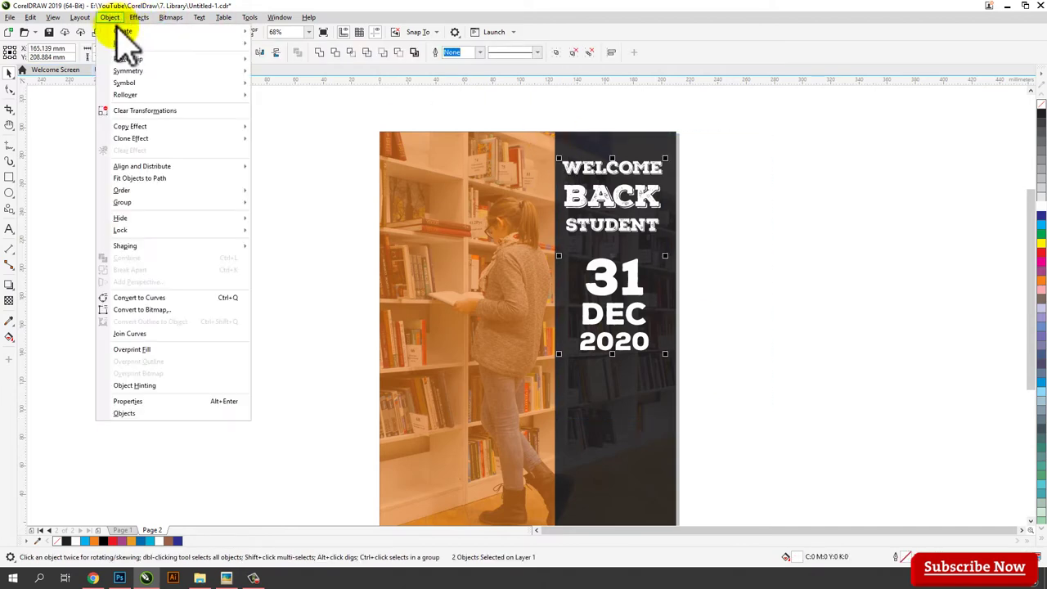
mouse_move(205, 166)
left_click(327, 299)
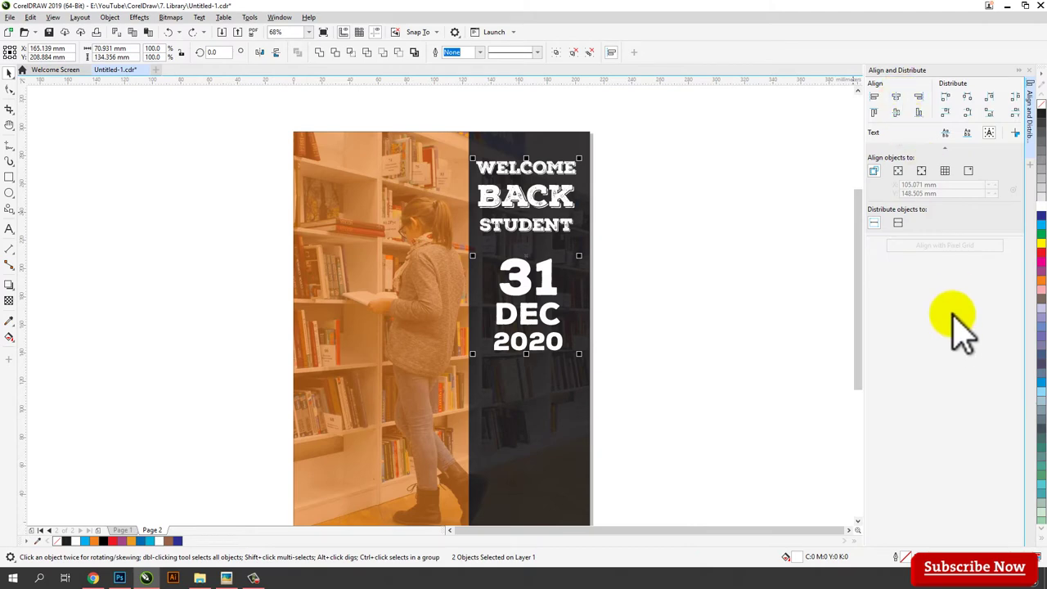
left_click(896, 98)
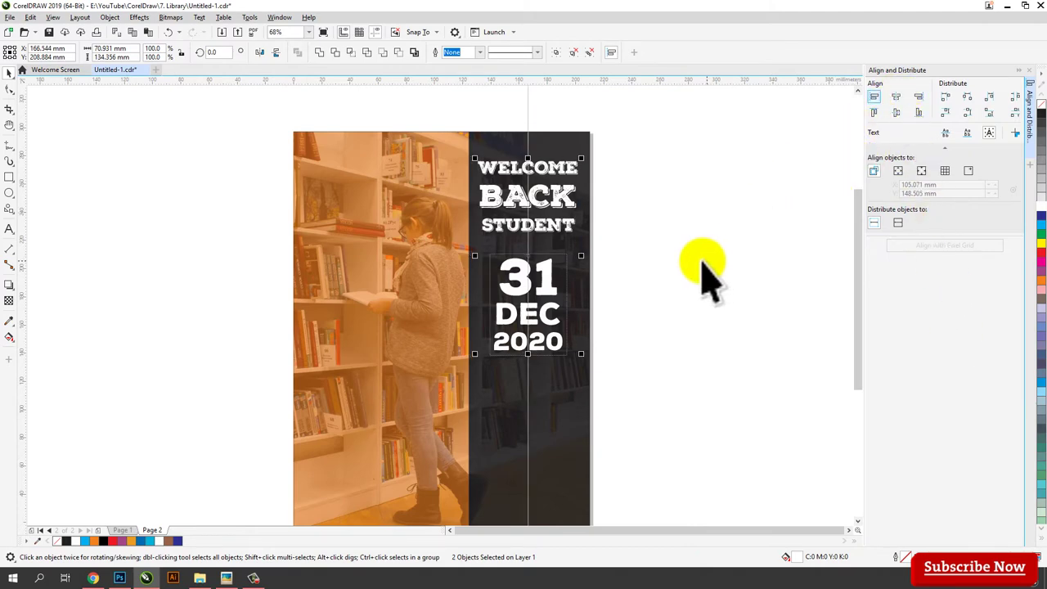
- Fill the off-page price and contact text with black
key("z")
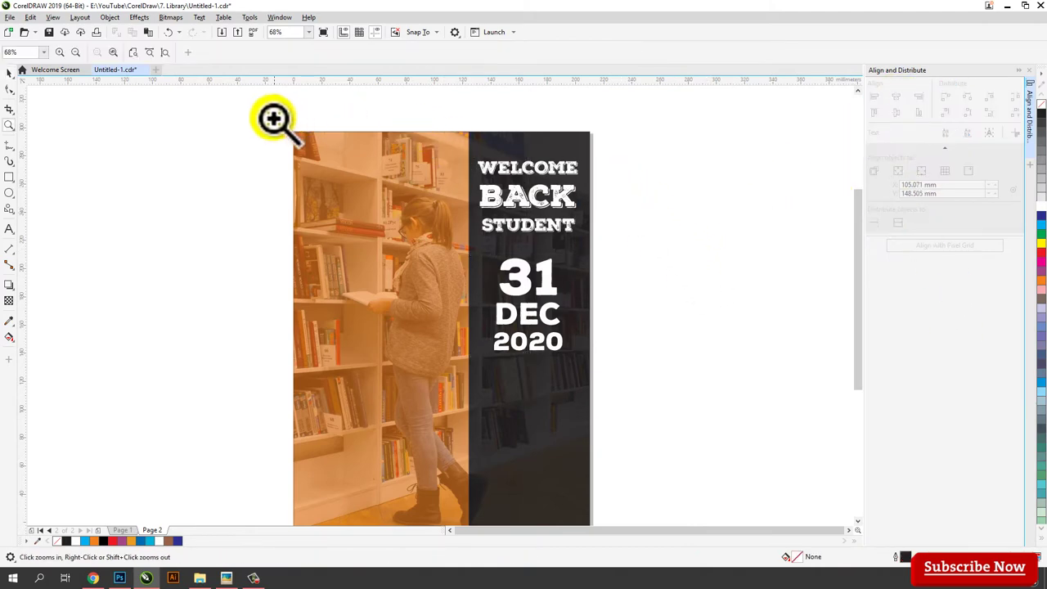
left_click_drag(641, 509, 619, 498)
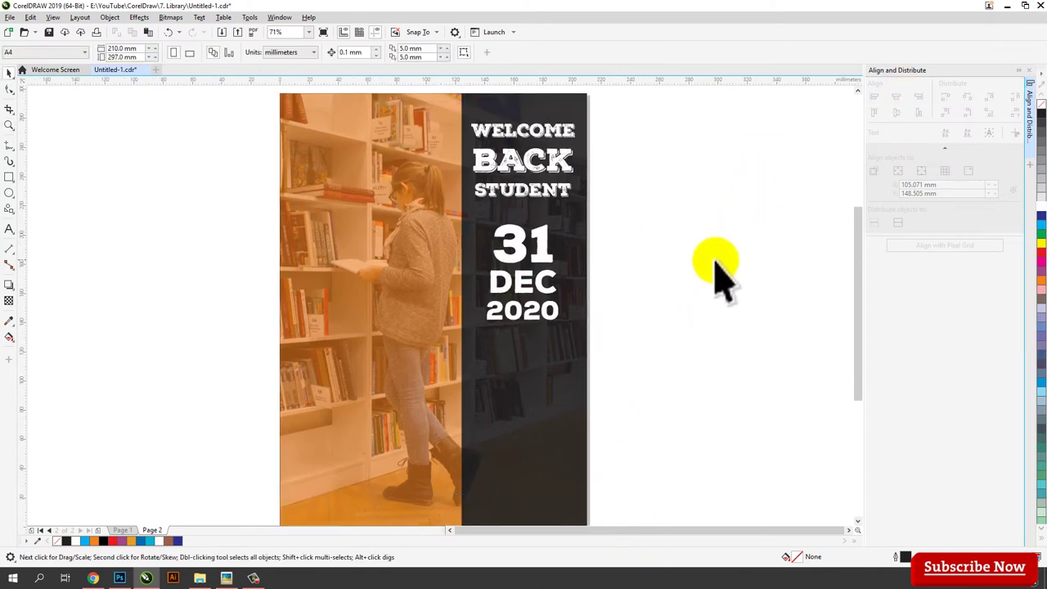
scroll(654, 311, "right", 2)
left_click_drag(612, 346, 779, 520)
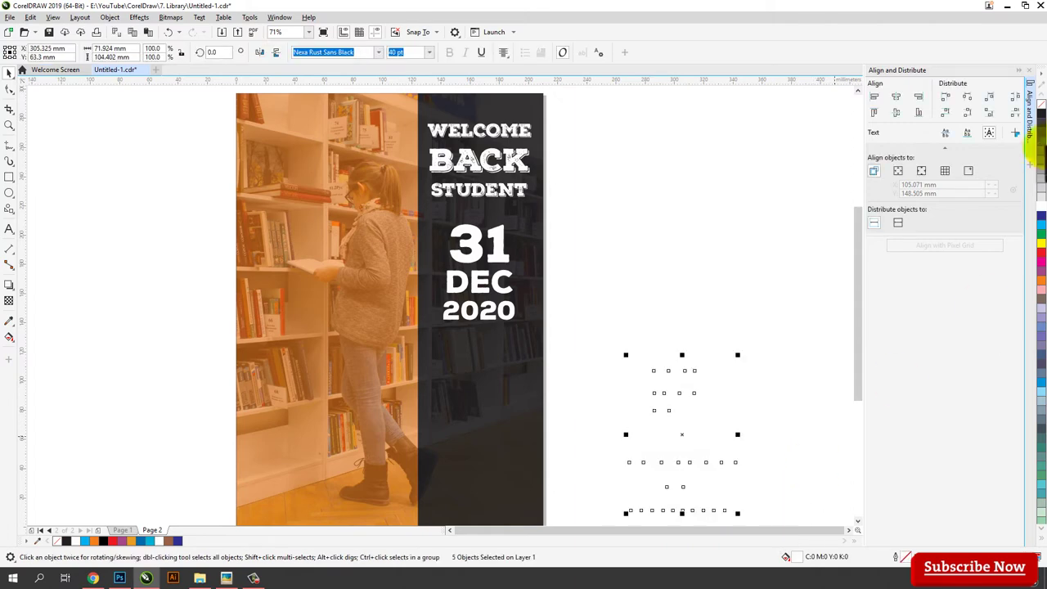
left_click(1041, 115)
left_click(745, 283)
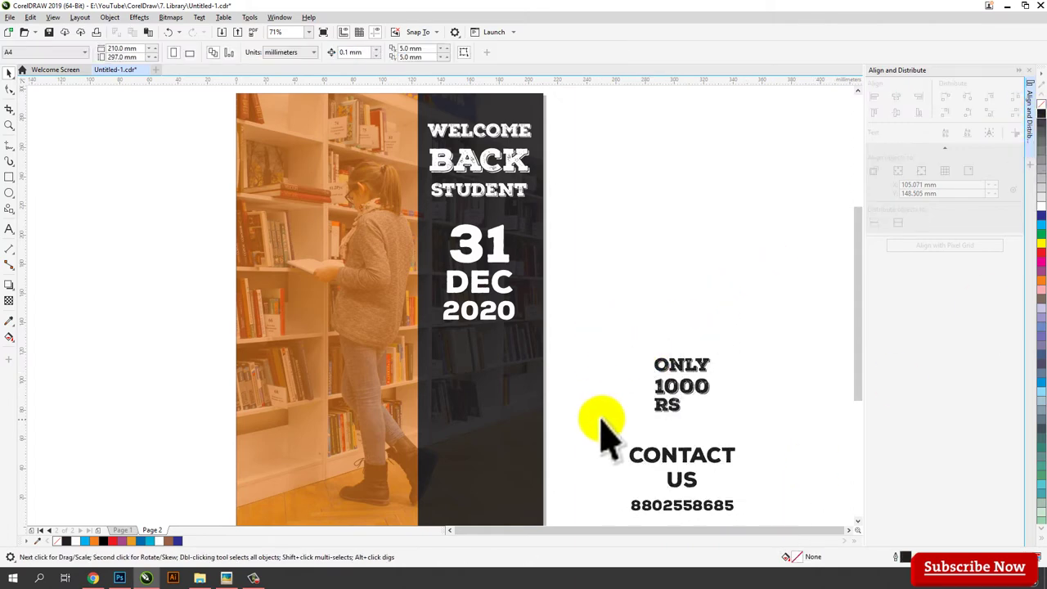
- Place the CONTACT US text and phone number at the lower end of the dark panel, filled white and aligned on their horizontal centres
left_click_drag(603, 418, 767, 519)
scroll(769, 531, "down", 1)
left_click_drag(718, 483, 510, 471)
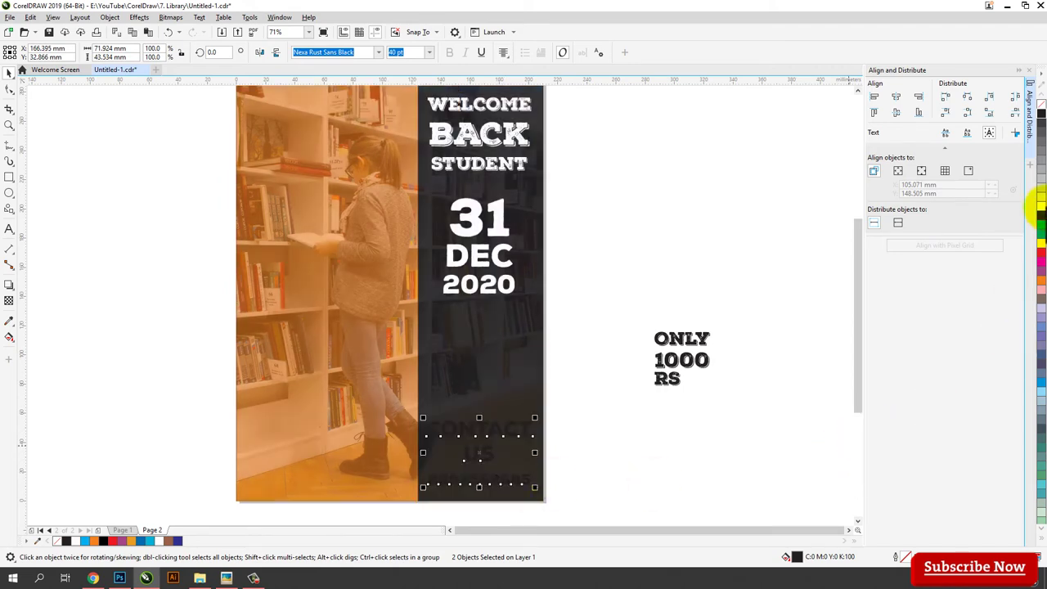
left_click(1038, 206)
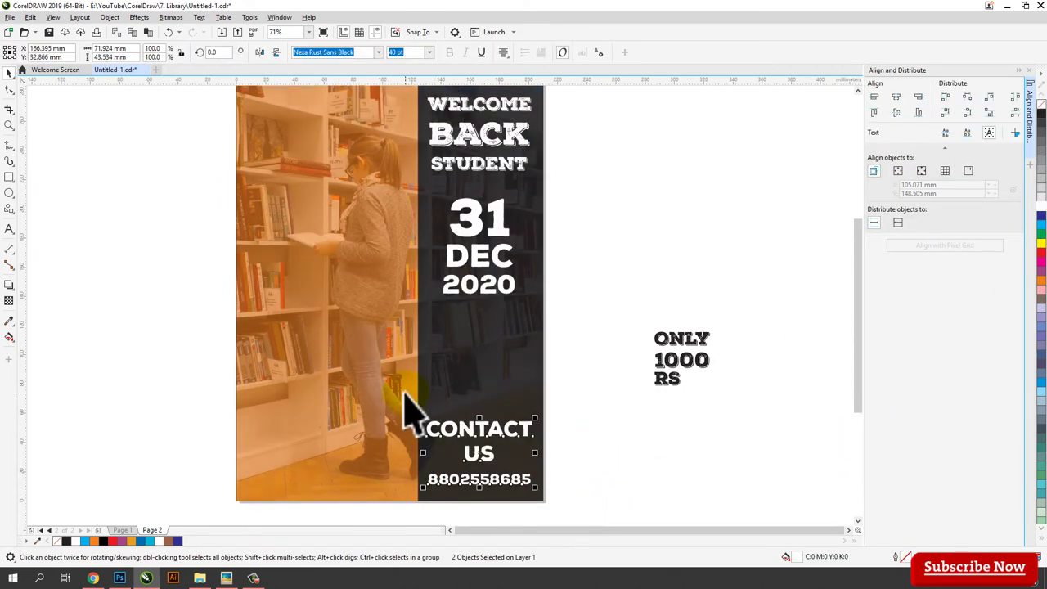
left_click_drag(614, 503, 424, 393)
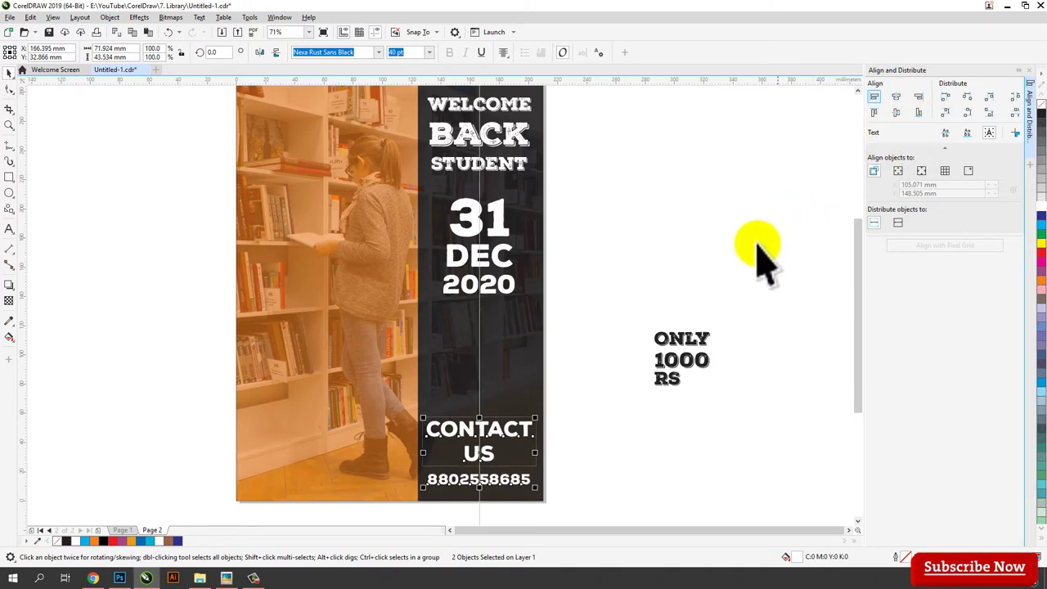
- Move the ONLY 1000 RS text onto the dark panel between the date and contact text, and fill it white
left_click_drag(607, 276, 760, 440)
left_click_drag(691, 351, 491, 353)
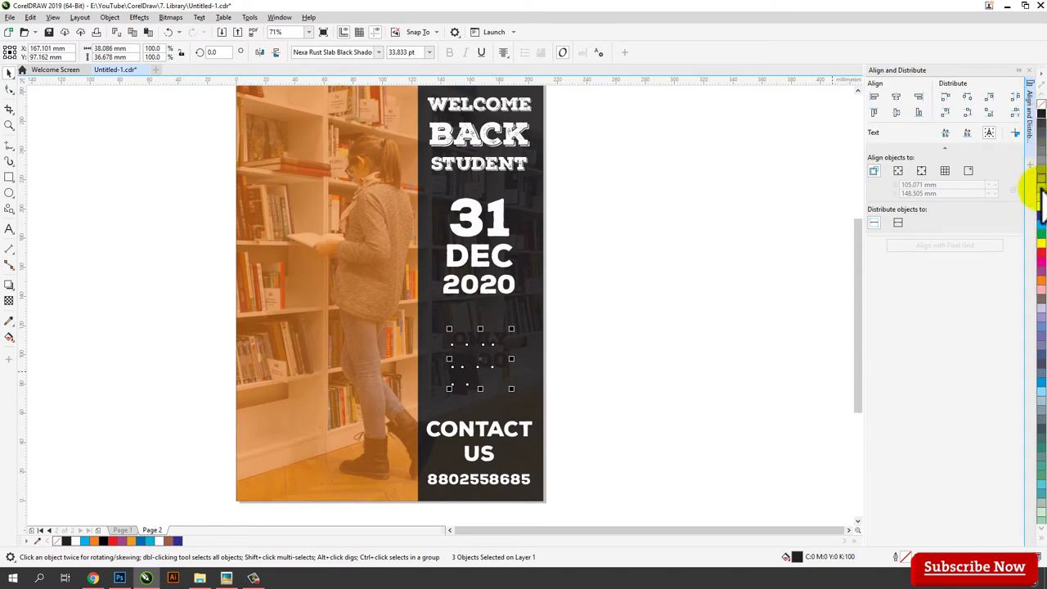
left_click(802, 355)
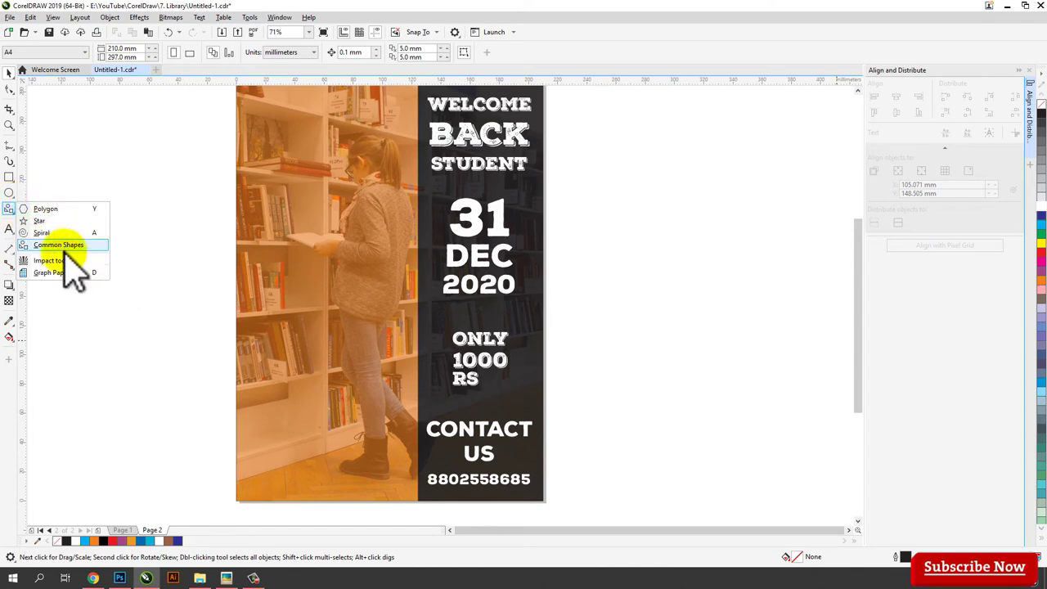
- Draw a folded-corner common shape about 46 mm square beside the page and fill it white
left_click(47, 244)
left_click(298, 54)
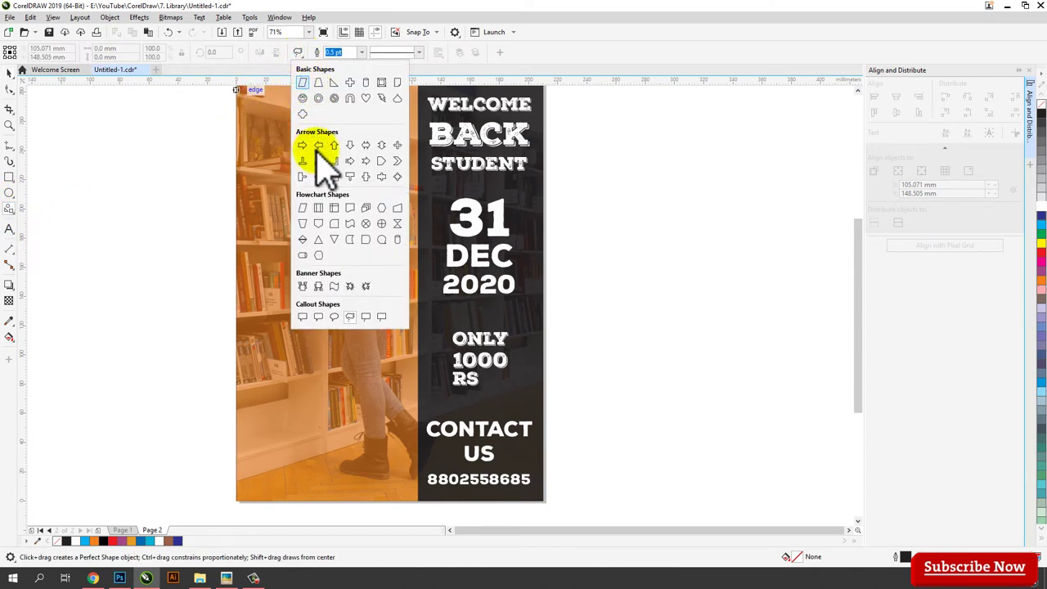
left_click(397, 82)
left_click_drag(600, 347, 667, 413)
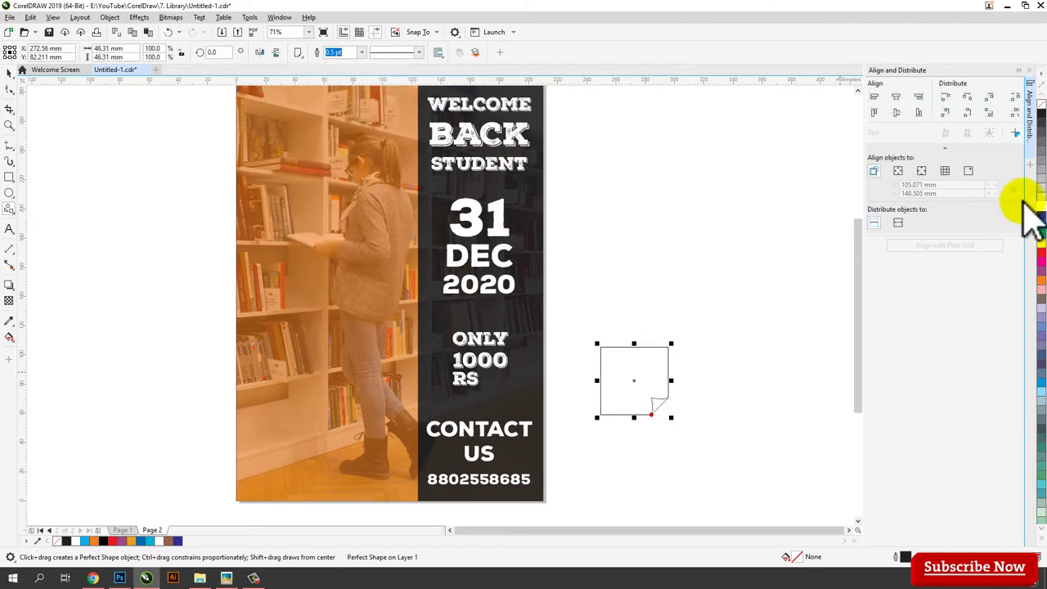
left_click(1039, 207)
left_click(9, 72)
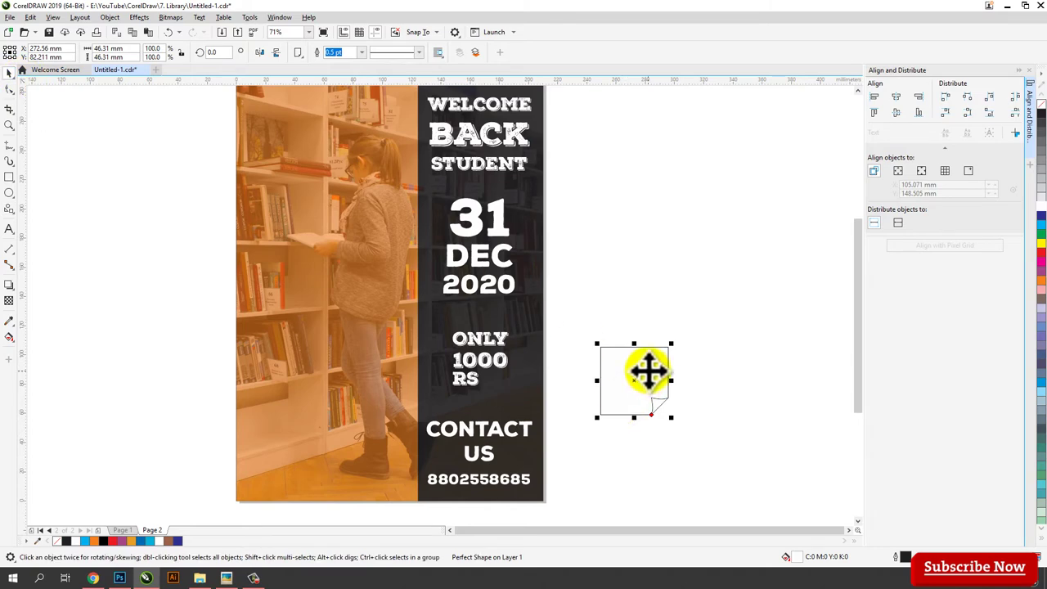
- Move the folded-corner shape over the dark panel's outer edge next to the price text, and fill the ONLY 1000 RS text black
left_click_drag(647, 369, 550, 347)
left_click(479, 337)
left_click_drag(562, 409, 436, 318)
left_click(1041, 116)
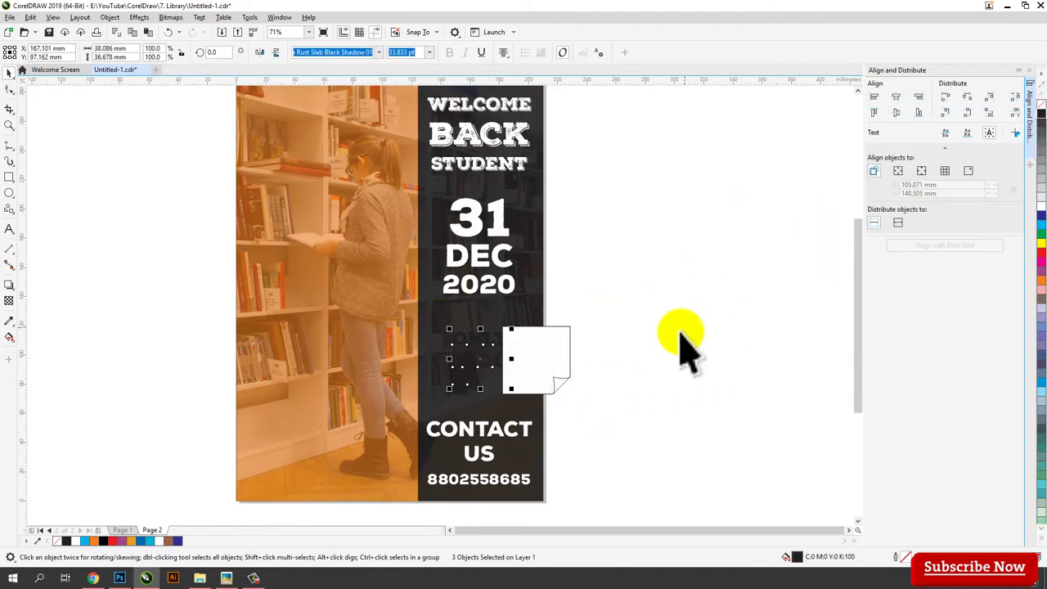
- Bring the ONLY 1000 RS text to the front of the page
left_click(632, 387)
left_click_drag(593, 405, 439, 332)
right_click(480, 366)
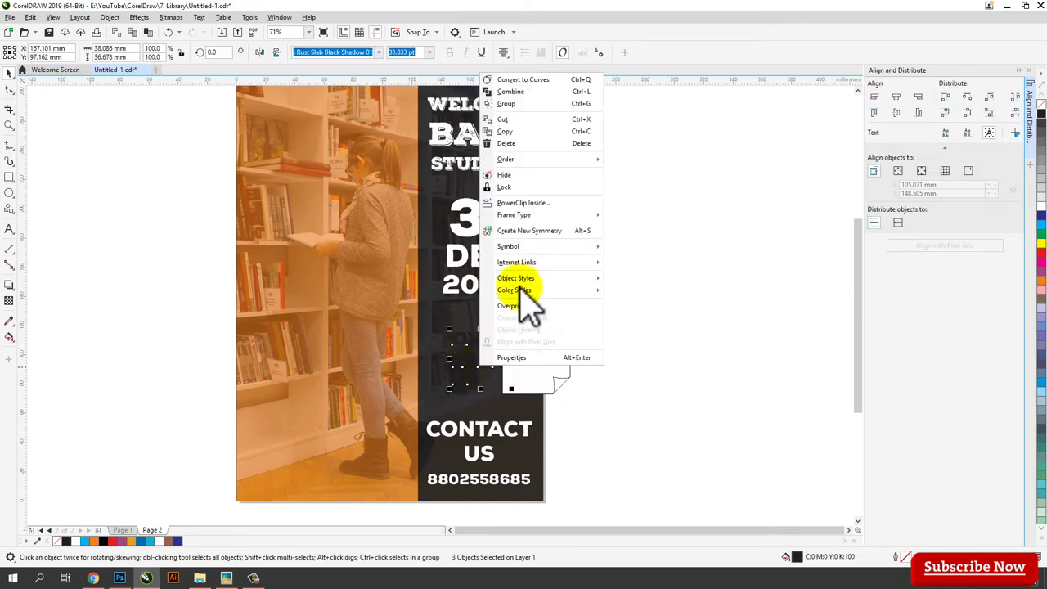
mouse_move(532, 159)
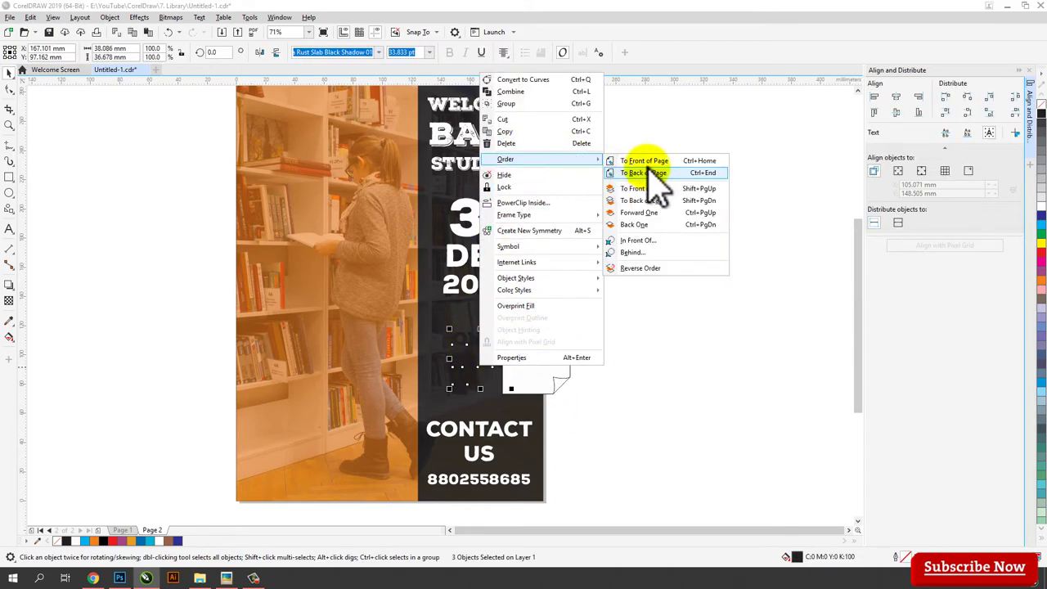
left_click(653, 163)
left_click(645, 293)
- Position the folded-corner shape behind the ONLY 1000 RS text and enlarge it to about 51 mm square
left_click_drag(563, 345, 505, 343)
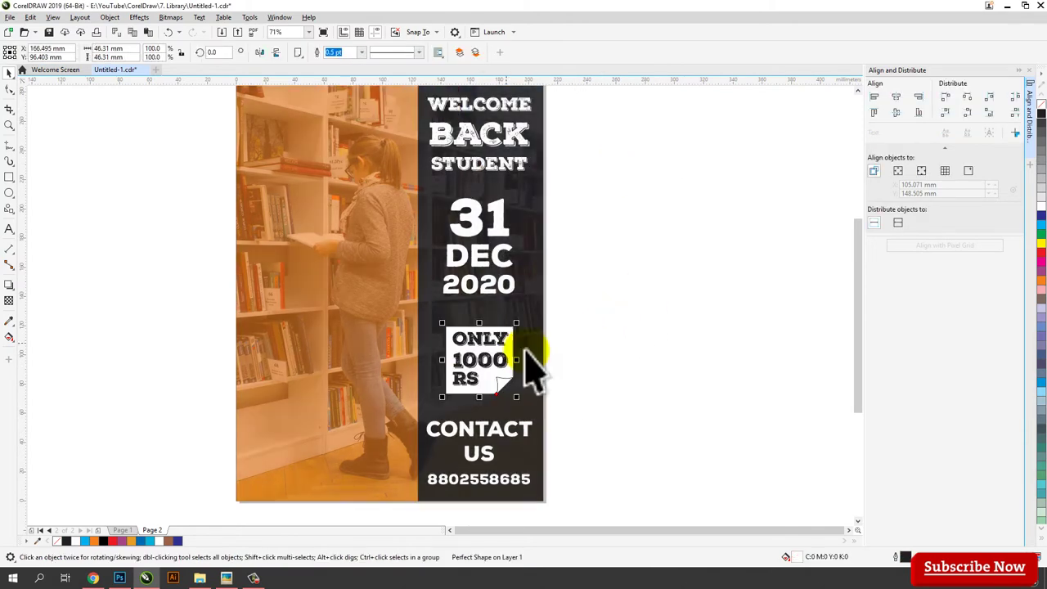
scroll(470, 381, "up", 2)
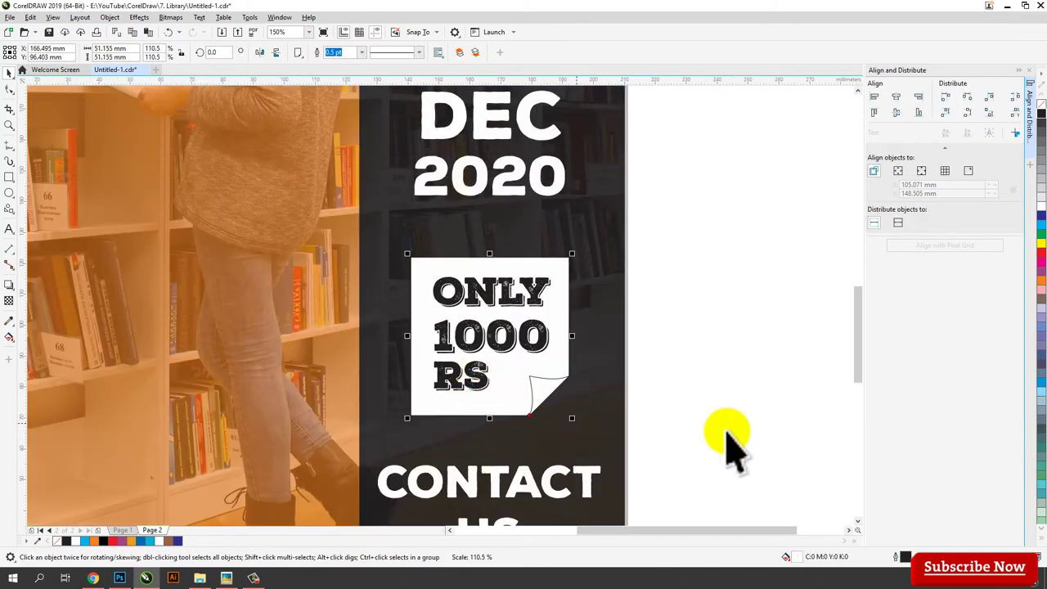
left_click(699, 467)
- Shift the folded-corner shape and price text up about 4 mm, and align all the dark panel's contents on their horizontal centres
left_click_drag(687, 444, 369, 232)
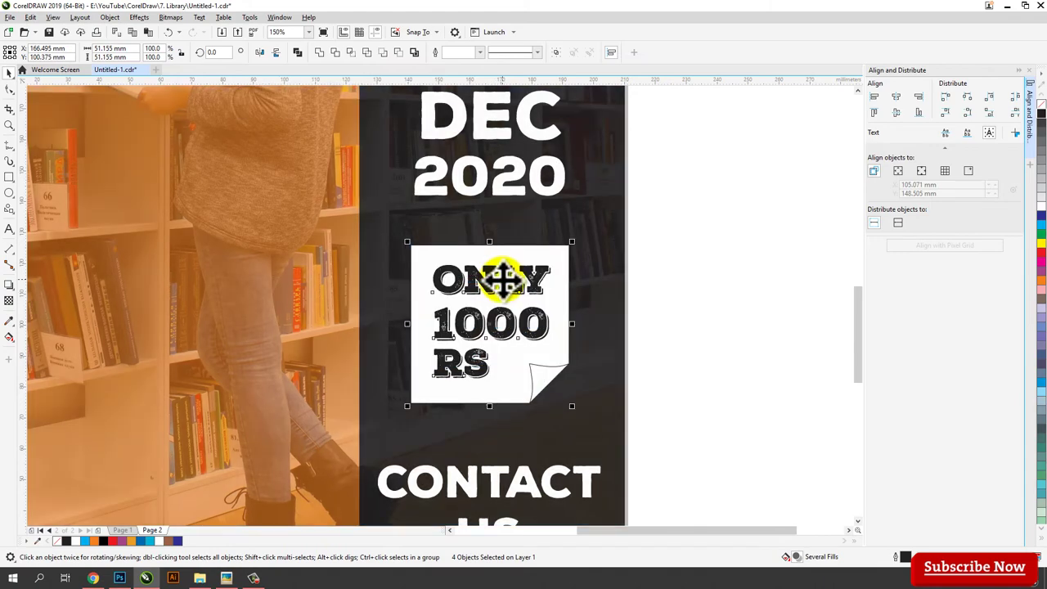
scroll(579, 402, "down", 3)
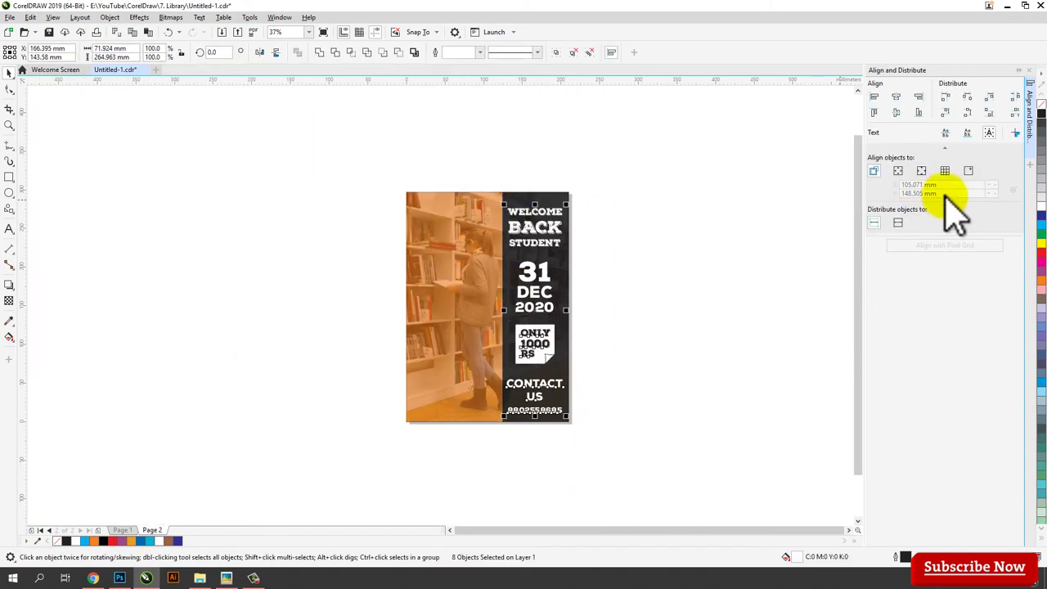
left_click(897, 98)
scroll(527, 233, "up", 1)
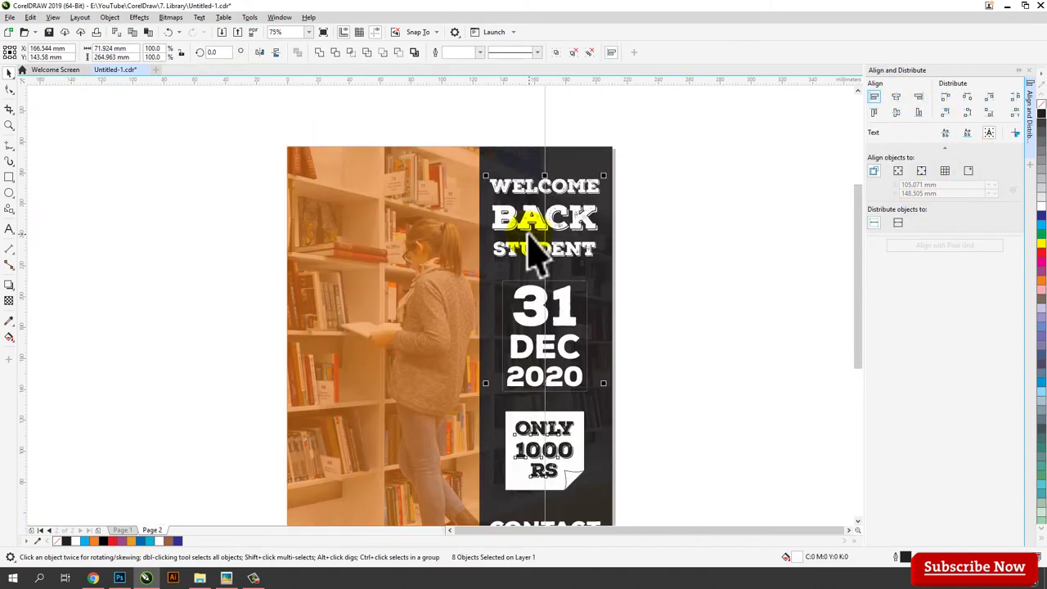
- Move the 31 DEC 2020 date slightly up in the dark panel, closer to the WELCOME BACK STUDENT heading
left_click(708, 294)
scroll(588, 323, "down", 2)
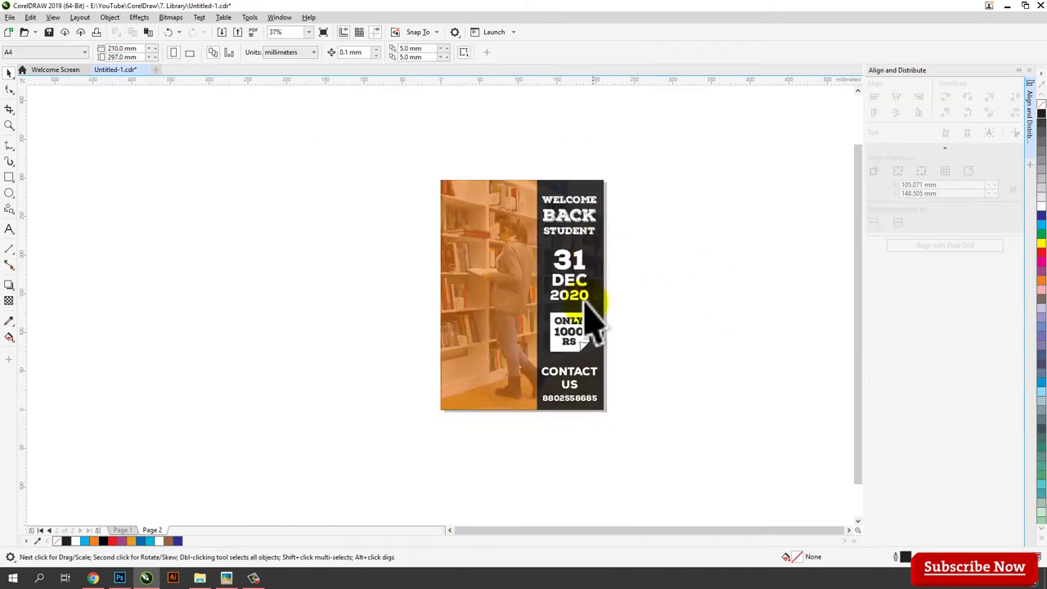
scroll(594, 188, "up", 2)
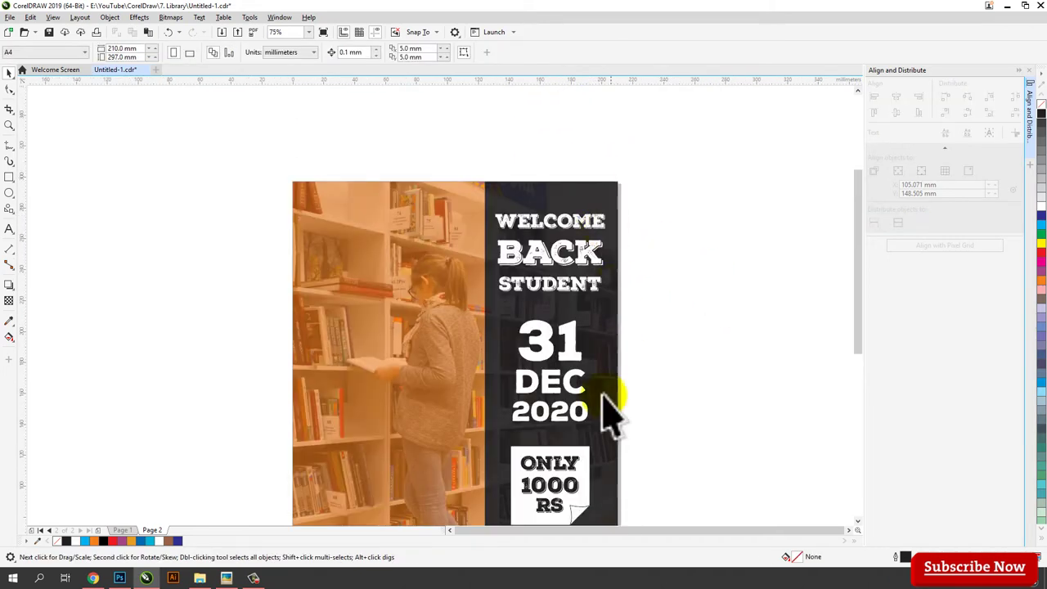
left_click_drag(536, 345, 548, 327)
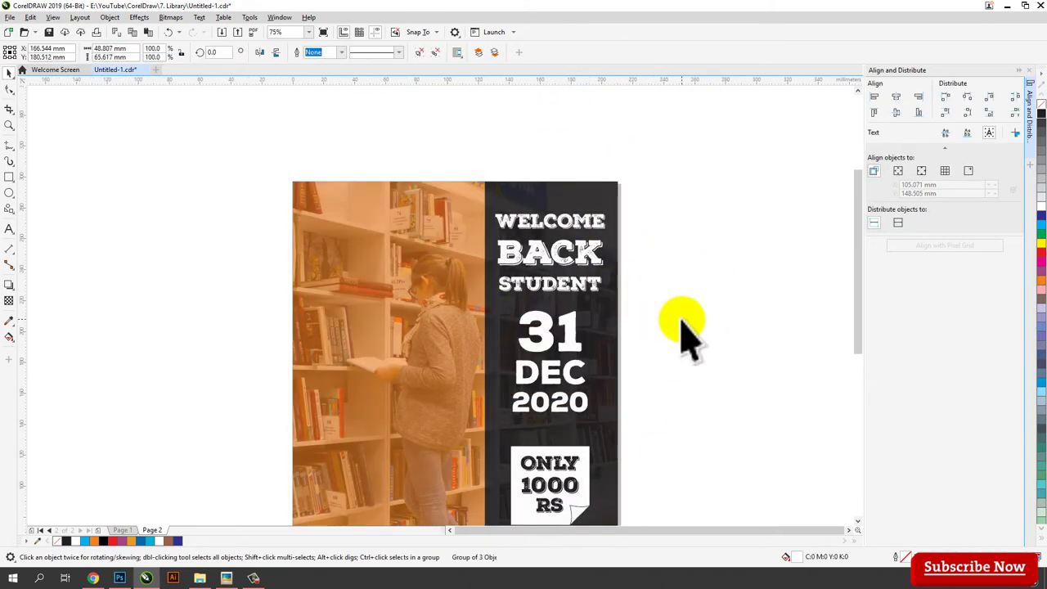
left_click(681, 319)
- Draw a rectangle about 78 by 67 mm around the WELCOME BACK STUDENT heading and give it a white outline
left_click(8, 177)
key("z")
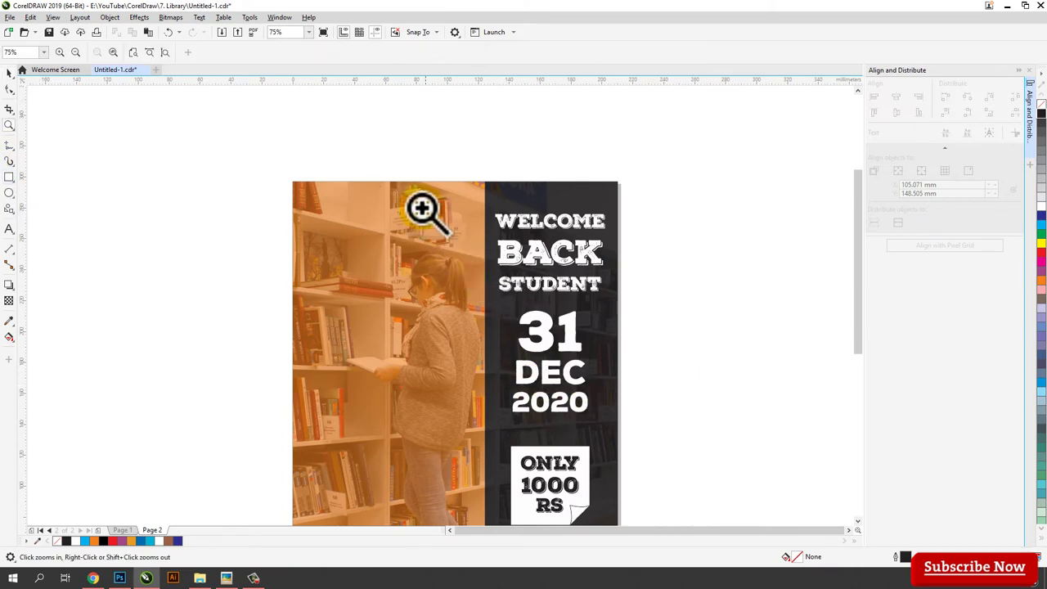
left_click(665, 423)
left_click(9, 177)
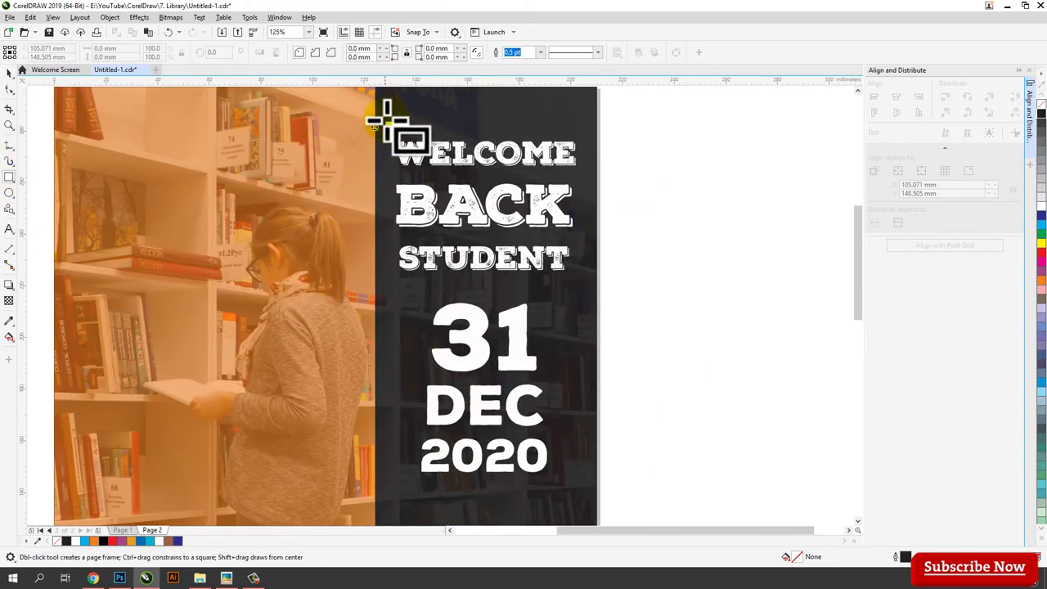
left_click_drag(386, 111, 591, 286)
key("space")
right_click(1040, 205)
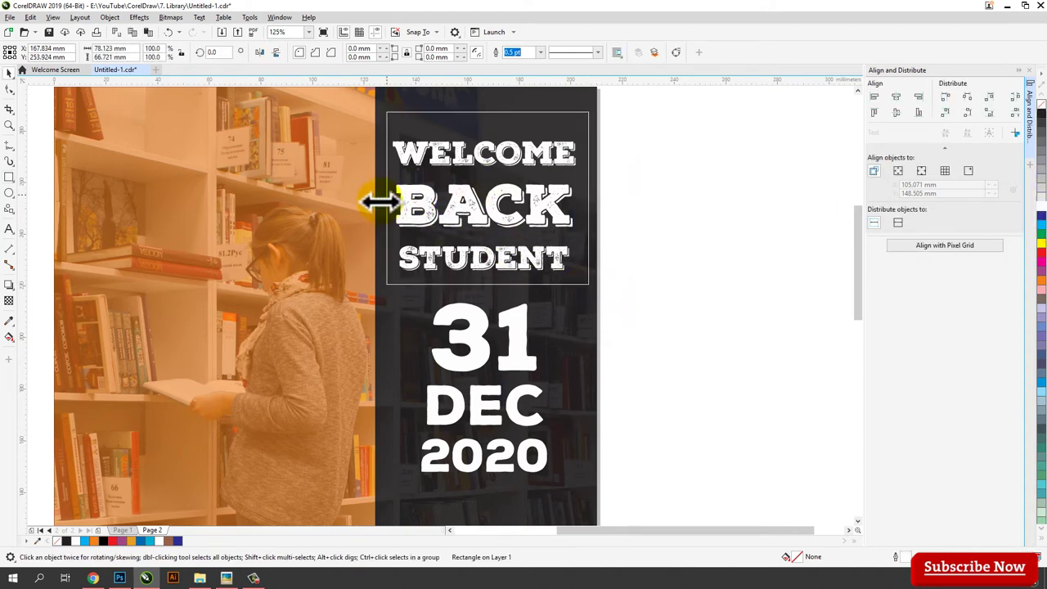
- Widen the heading rectangle to about 83 mm and align it horizontally on centre with the heading text
left_click_drag(377, 199, 372, 200)
left_click(644, 311)
key("space")
key("space")
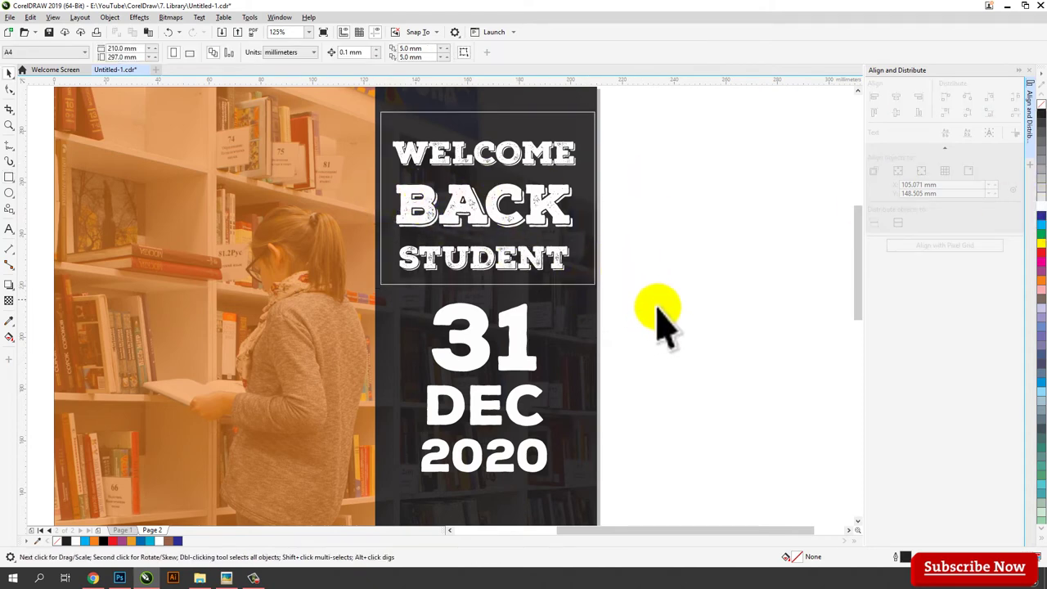
left_click_drag(657, 307, 357, 104)
left_click(897, 97)
left_click(699, 216)
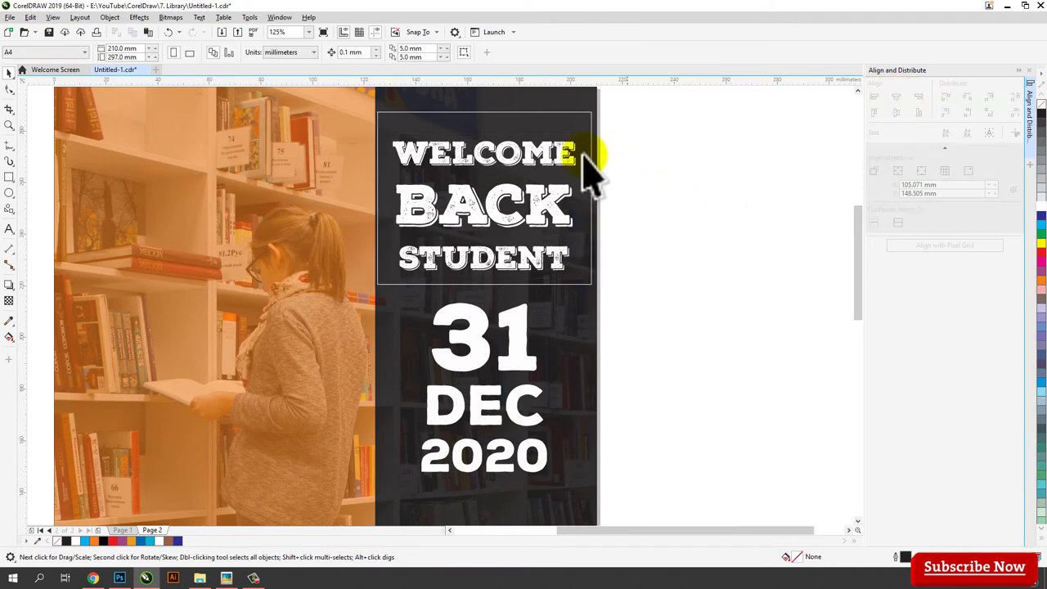
- Narrow the heading rectangle to about 80 mm around its centre and thicken its white outline
left_click(592, 196)
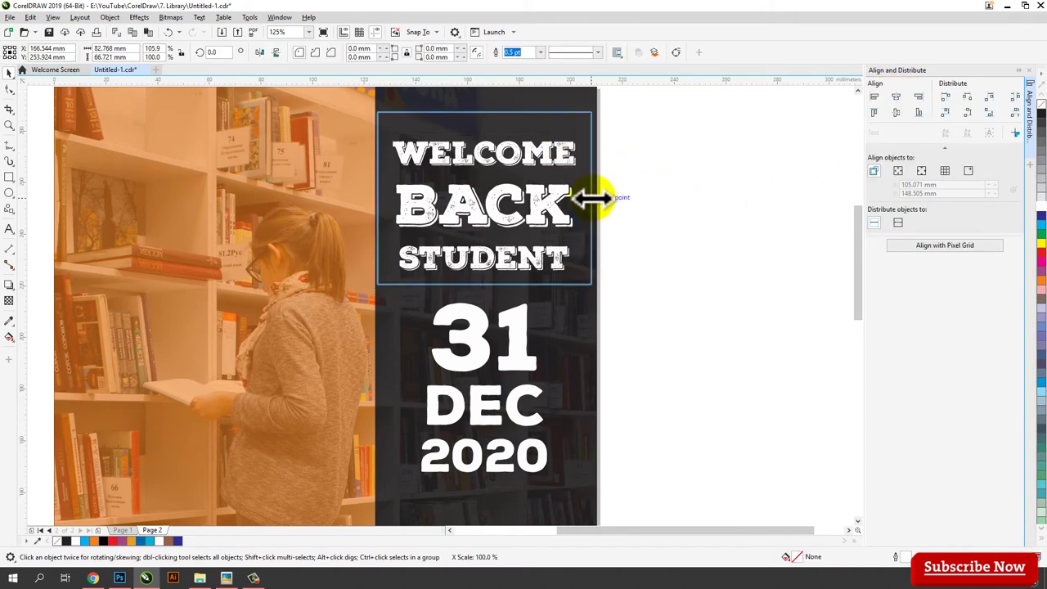
scroll(367, 196, "up", 2)
left_click_drag(367, 194, 374, 195)
scroll(425, 238, "down", 2)
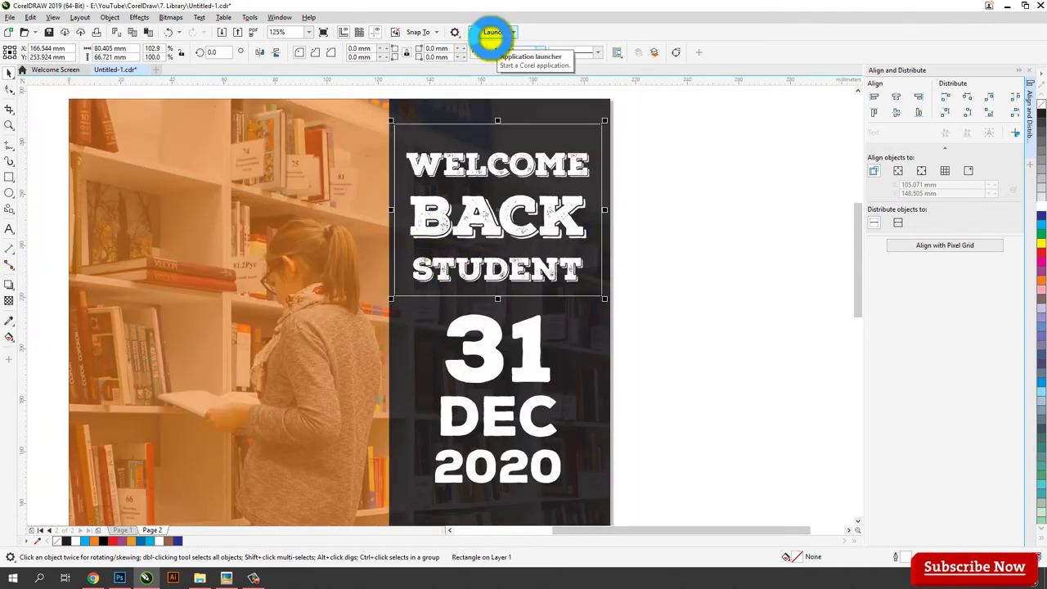
left_click(705, 271)
- Draw a rectangle about 63 by 79 mm around the 31 DEC 2020 date with a white 2 pt outline
left_click(10, 176)
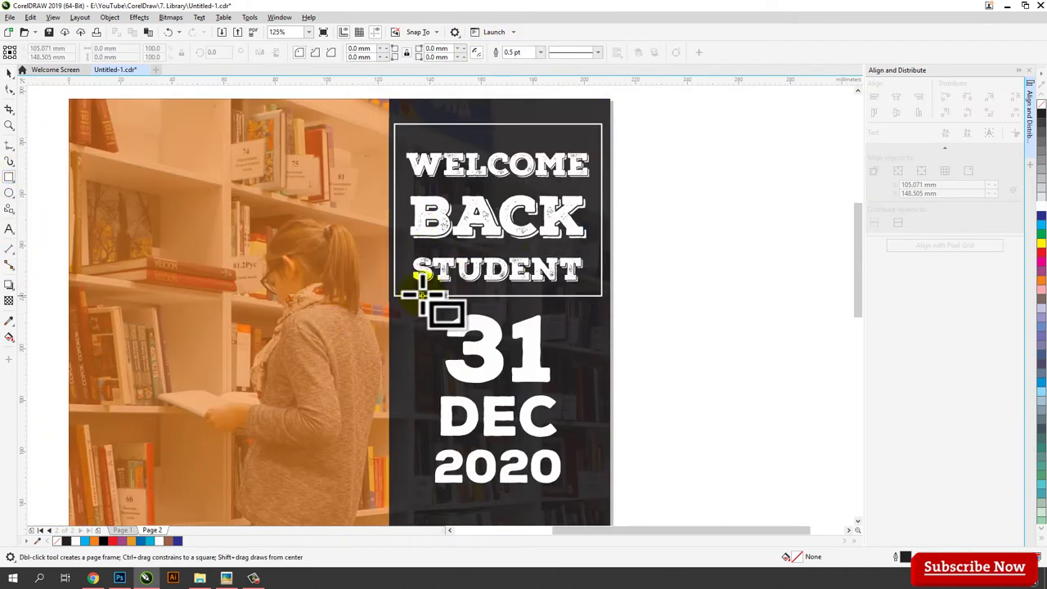
mouse_move(411, 290)
left_mouse_down()
mouse_move(542, 475)
mouse_move(576, 497)
left_mouse_up()
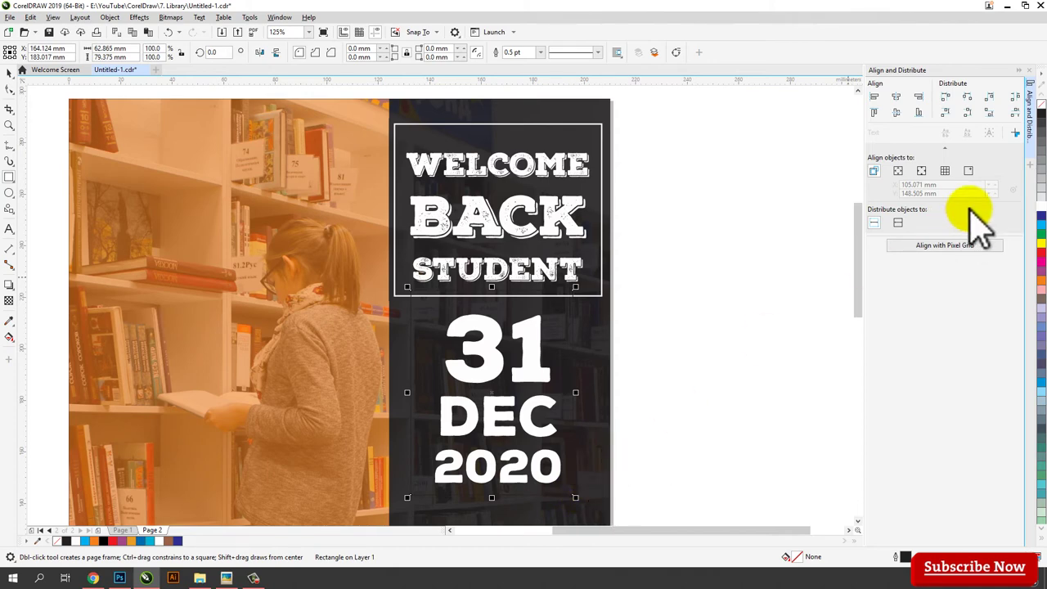
type("2")
key("Return")
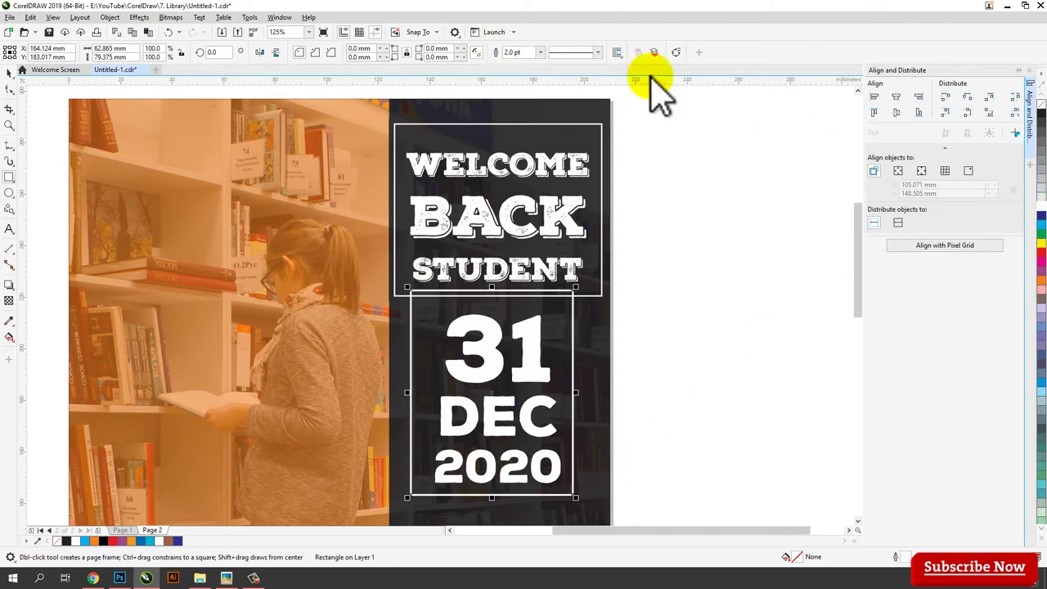
- Set the date rectangle's outline width to 1.5 pt
key("space")
left_click(693, 219)
left_click(561, 291)
left_click_drag(529, 52, 489, 43)
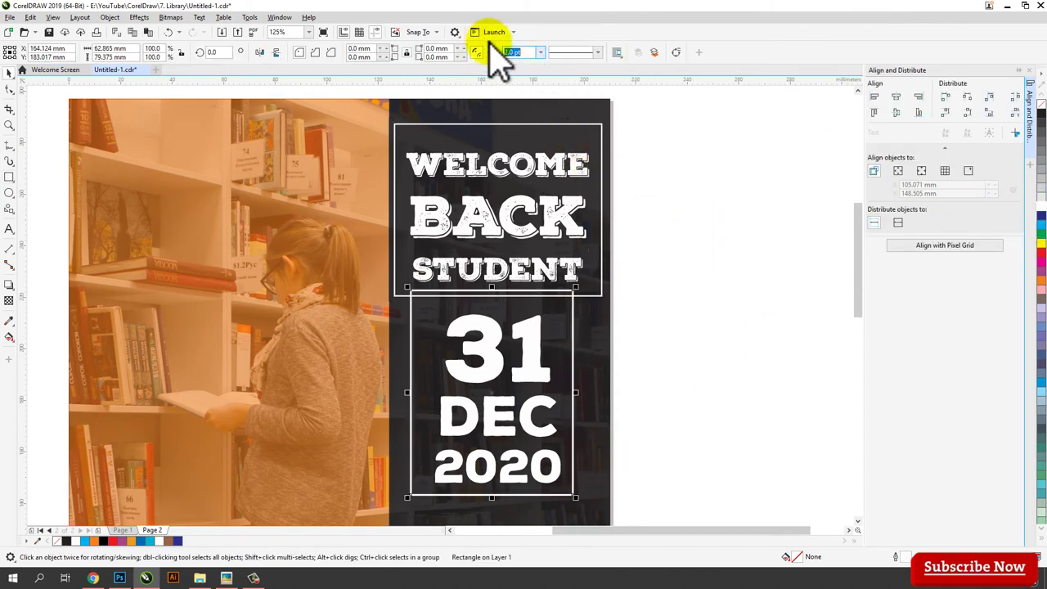
type("1.5")
key("Return")
- Centre the date rectangle under the heading rectangle and weld both into one stepped frame
scroll(554, 303, "up", 2)
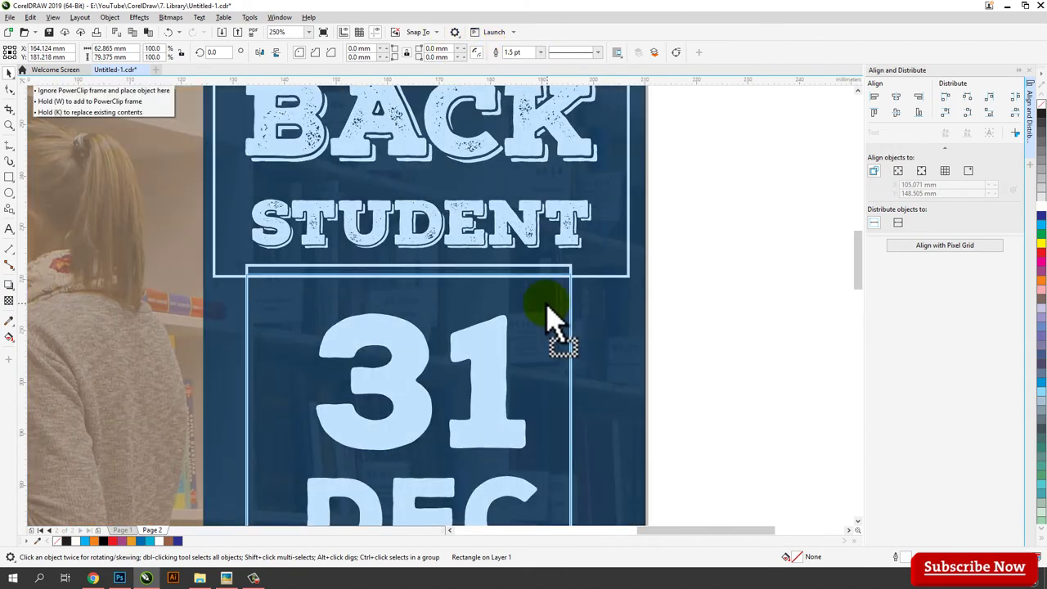
scroll(573, 331, "down", 2)
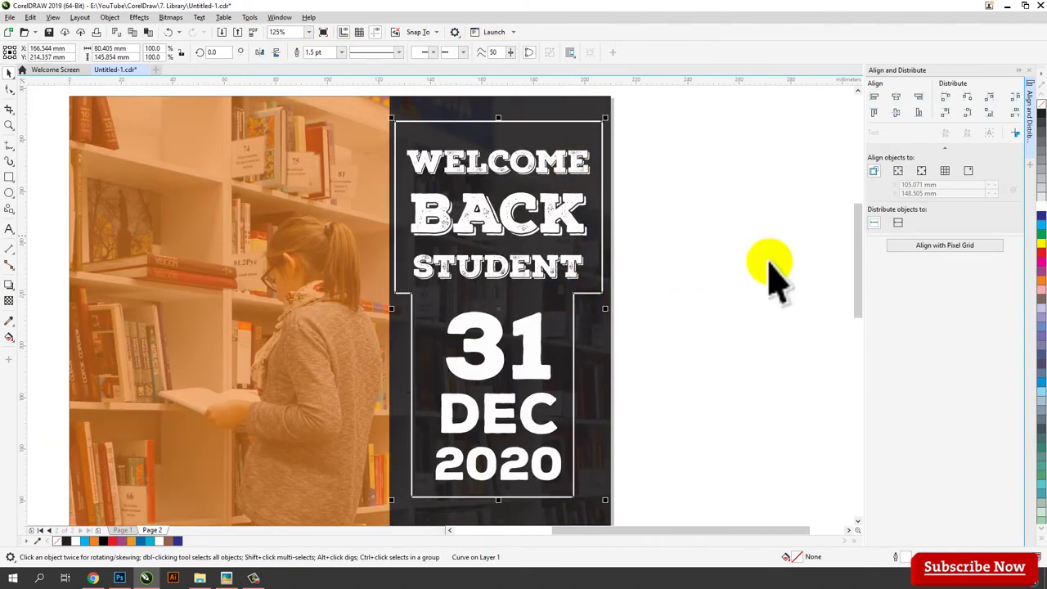
left_click(719, 288)
scroll(687, 286, "down", 2)
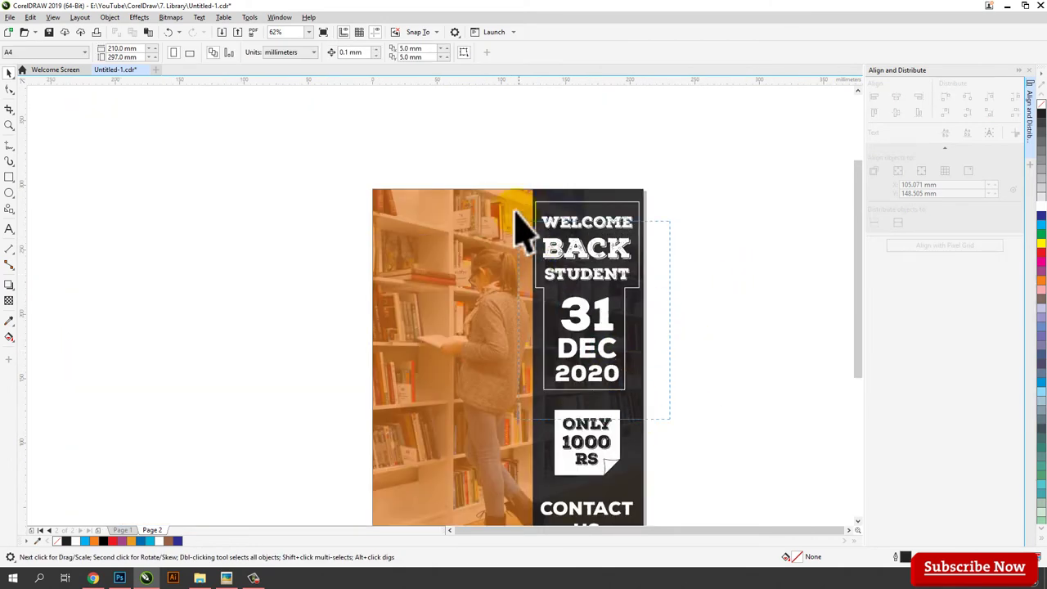
- Fine-tune the vertical spacing between the framed heading and date block and the folded-corner price note
left_click_drag(514, 195, 515, 198)
left_click_drag(696, 489, 543, 396)
left_click(704, 435)
- Move the PUBLIC LIBRARY CLUB text from beside the page onto the lower part of the orange photo panel
scroll(650, 270, "down", 2)
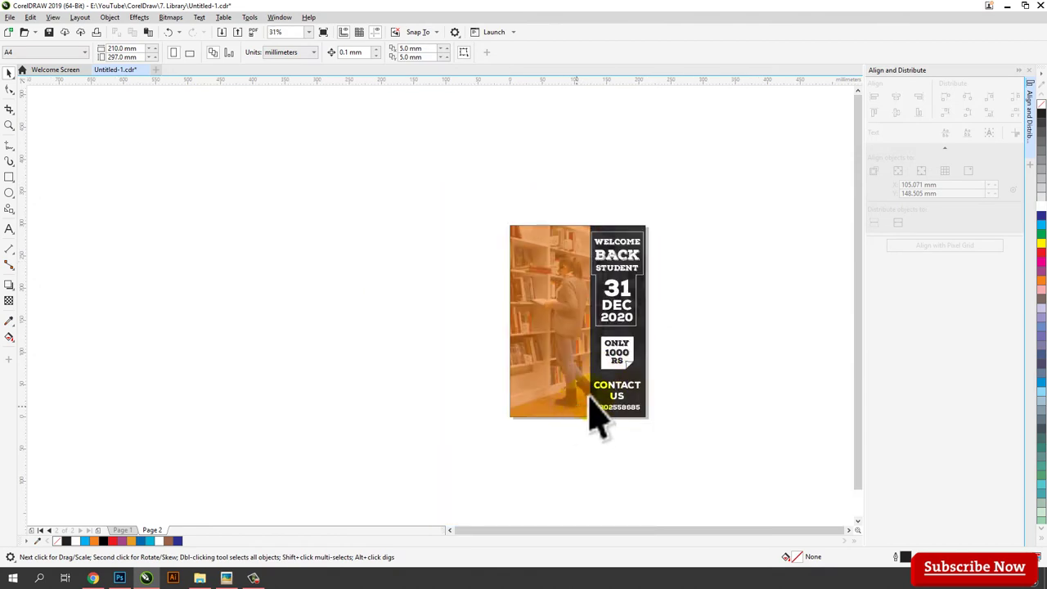
scroll(646, 343, "up", 2)
left_click_drag(806, 385, 646, 523)
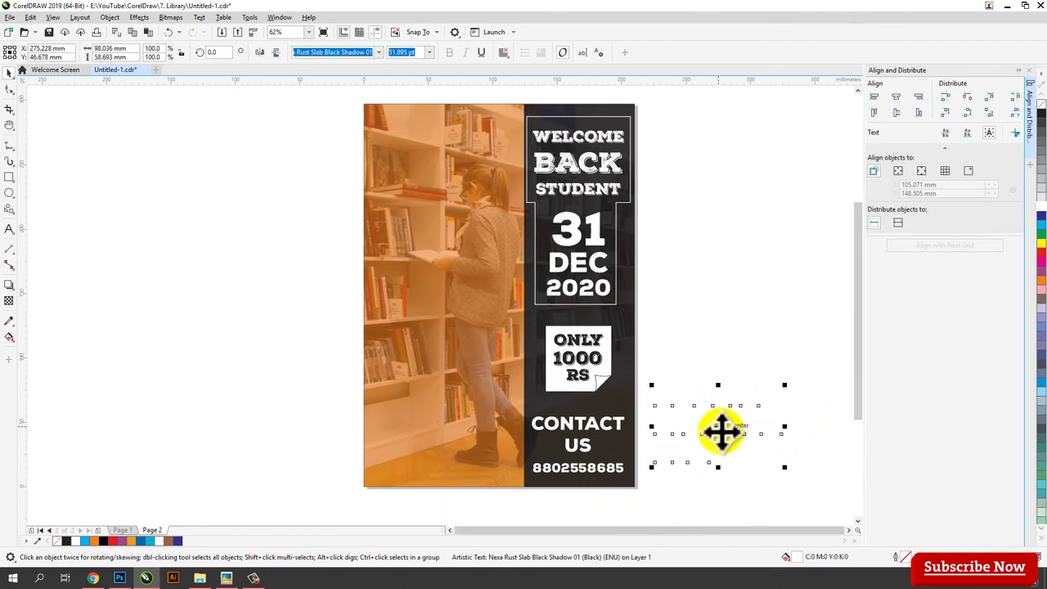
left_click_drag(717, 428, 444, 432)
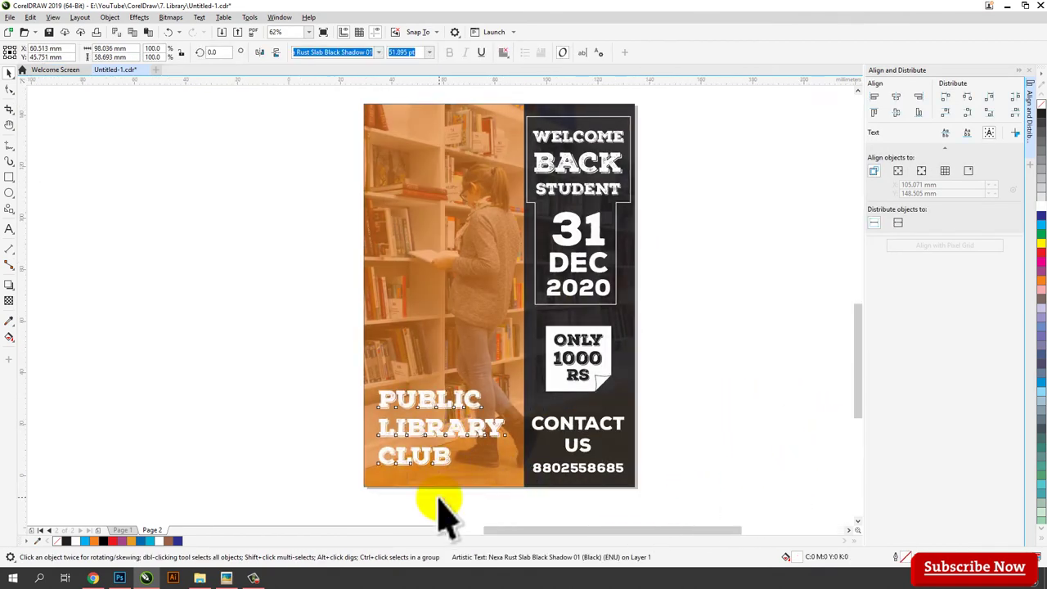
scroll(441, 501, "up", 2)
scroll(500, 348, "up", 2)
left_click_drag(469, 378, 452, 373)
scroll(542, 355, "down", 2)
left_click(163, 256)
- Draw a rectangle about 98 by 21 mm around the word PUBLIC and shift it slightly up
left_click(9, 176)
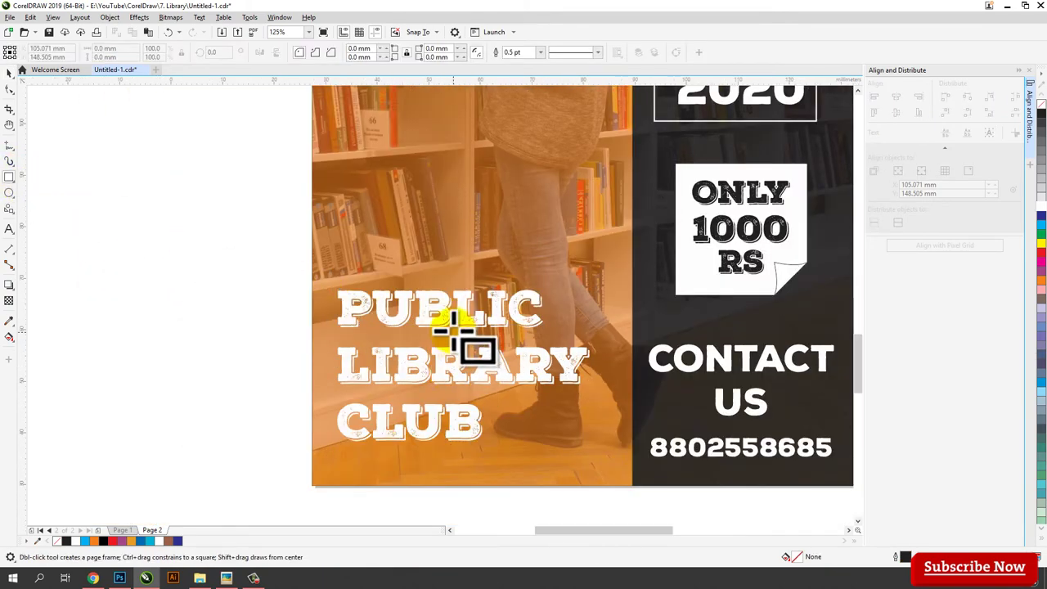
scroll(452, 335, "up", 2)
left_click_drag(324, 288, 559, 346)
left_click_drag(669, 355, 698, 347)
key("space")
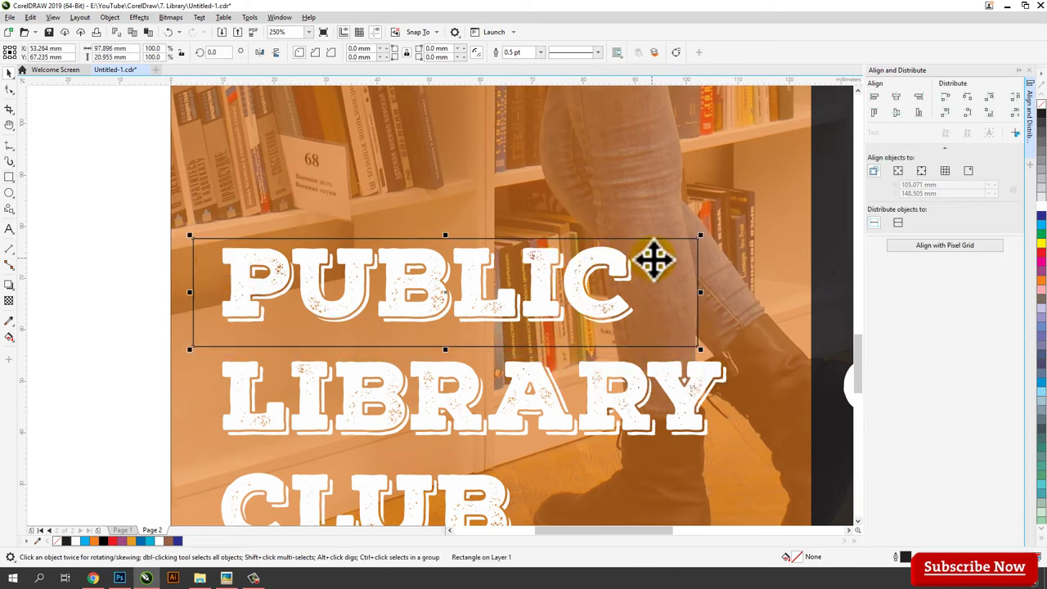
left_click_drag(654, 259, 653, 252)
scroll(634, 237, "down", 2)
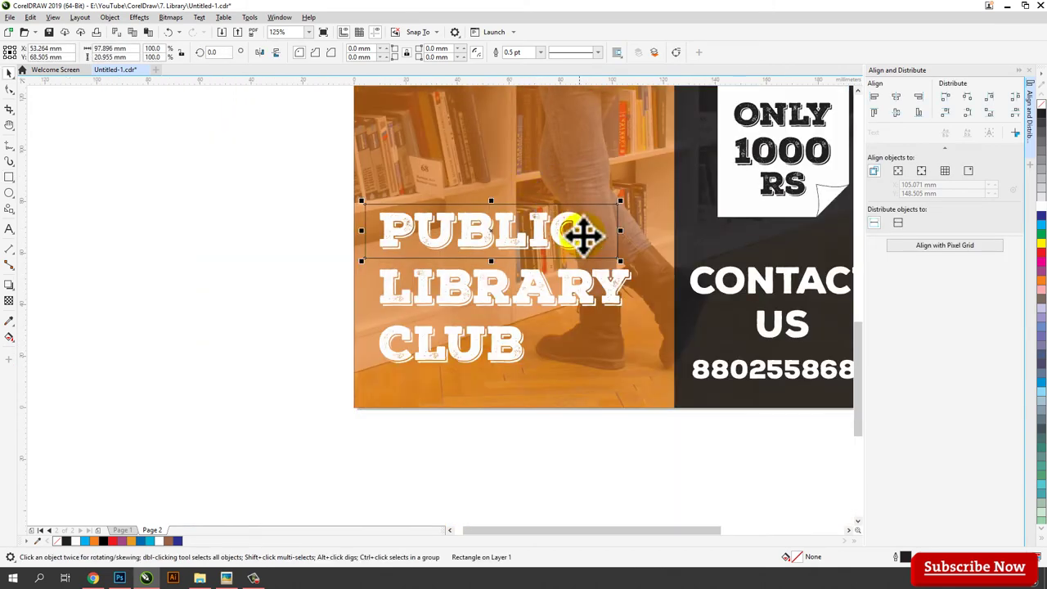
- Copy the PUBLIC rectangle down around the word LIBRARY and widen the copy to about 108 mm
left_click(30, 17)
left_click(229, 168)
left_click(31, 17)
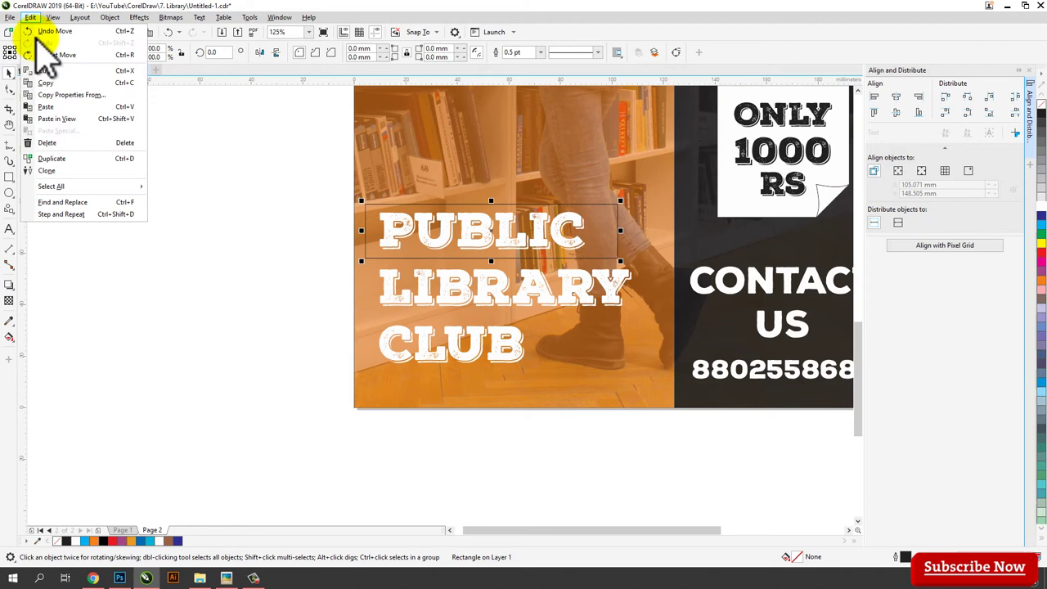
left_click(57, 108)
scroll(654, 205, "up", 2)
left_click_drag(654, 205, 661, 315)
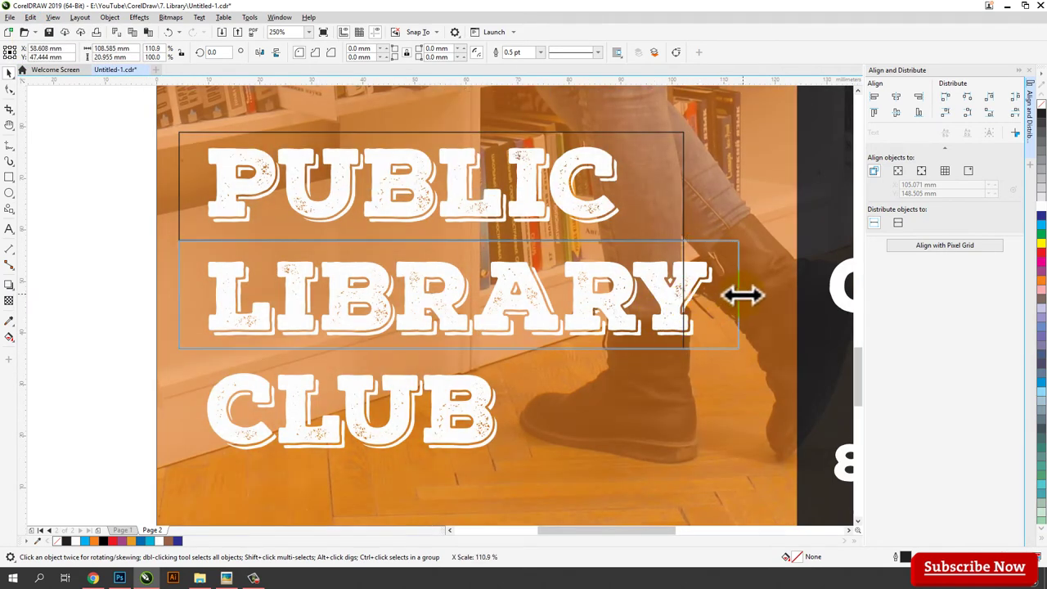
left_click_drag(742, 296, 737, 296)
- Copy the PUBLIC rectangle down around the word CLUB and extend the copy's lower edge slightly
scroll(642, 238, "down", 2)
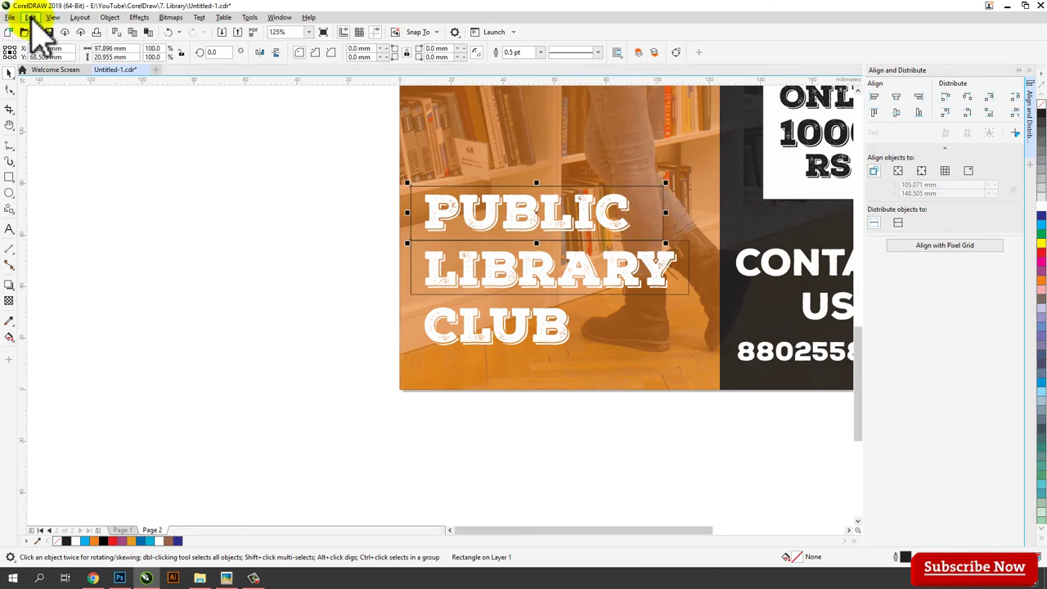
left_click(31, 18)
left_click(47, 81)
left_click(34, 19)
left_click(58, 107)
scroll(581, 251, "up", 1)
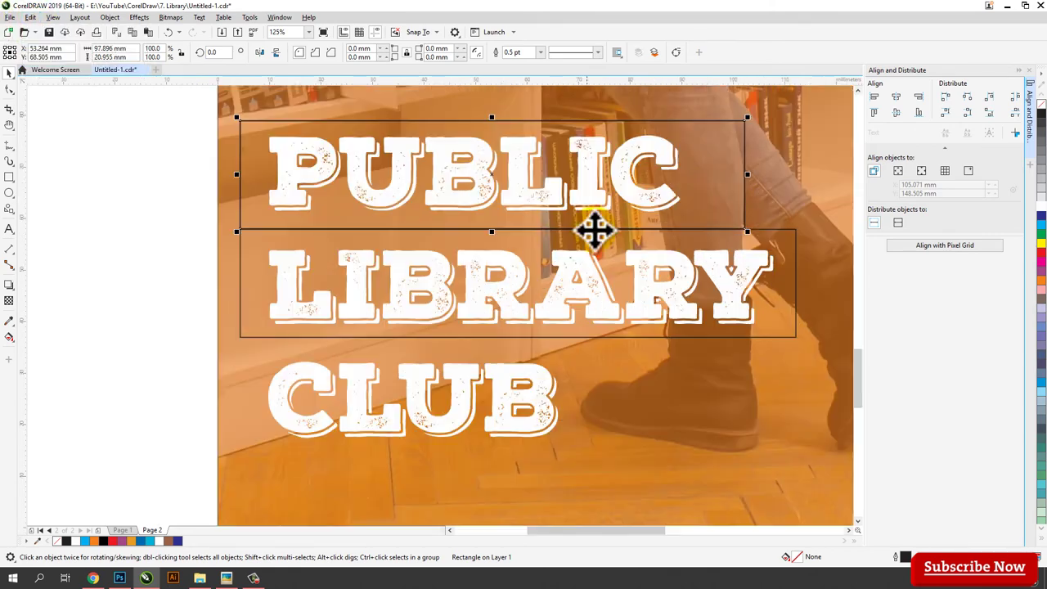
left_click_drag(595, 232, 723, 402)
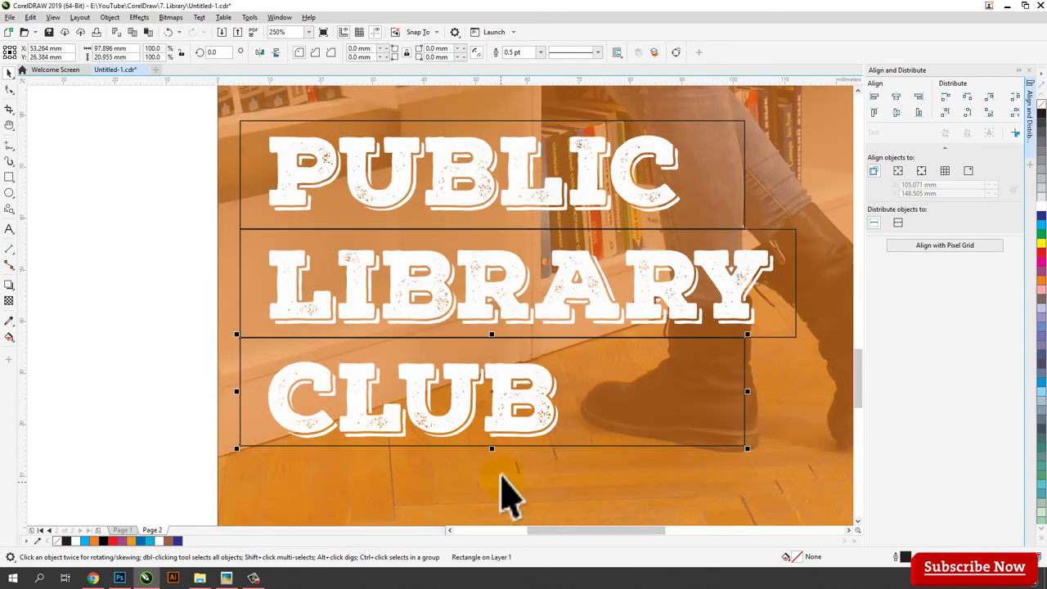
left_click_drag(491, 456, 491, 463)
- Move the PUBLIC LIBRARY CLUB text off the page and weld the three rectangles into one outline
scroll(406, 403, "down", 2)
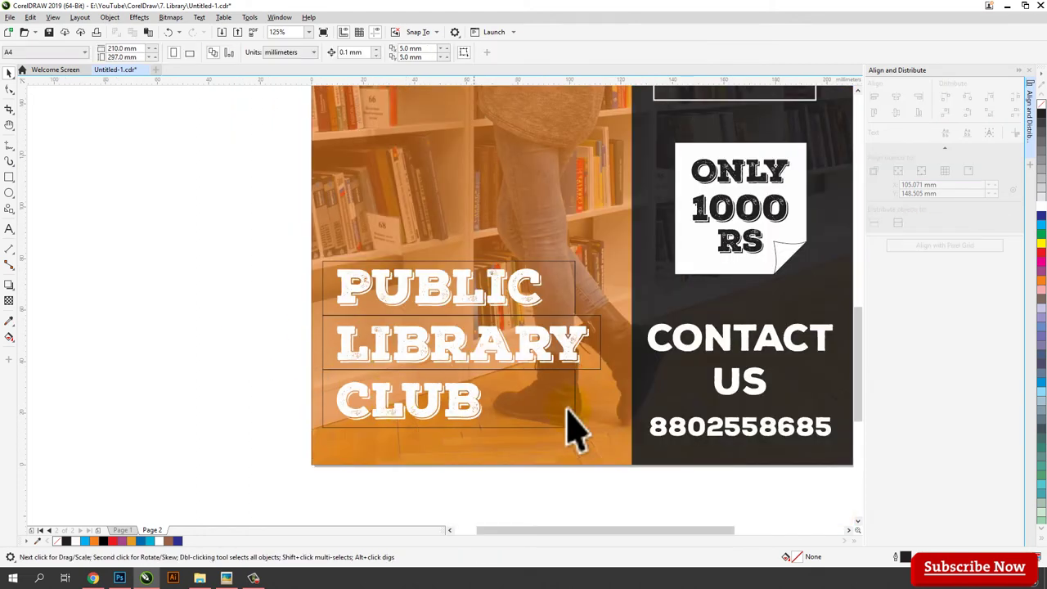
left_click(597, 354, "shift")
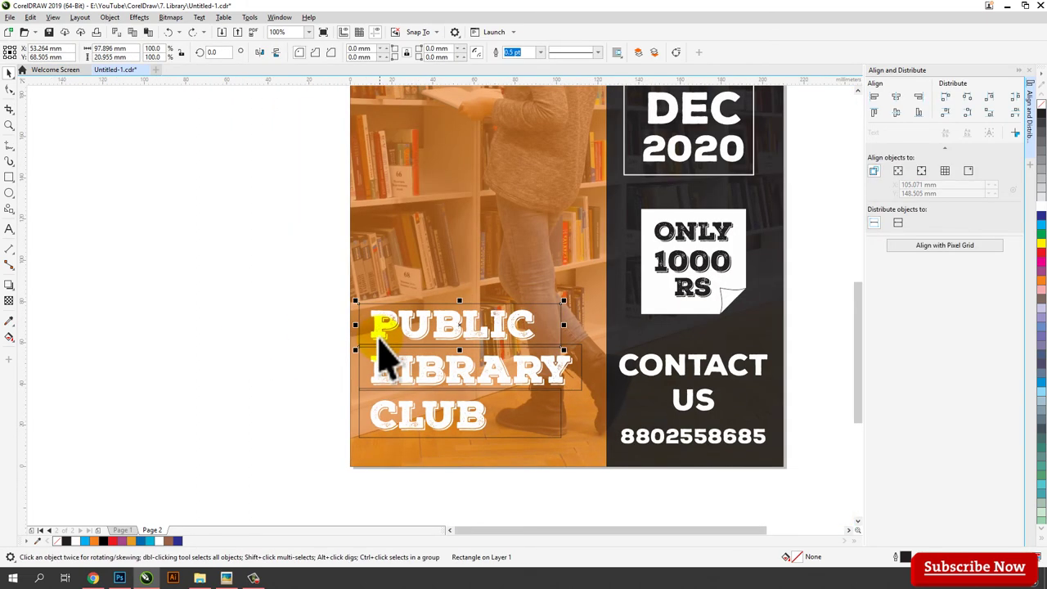
left_click_drag(380, 336, 138, 333)
left_click_drag(336, 263, 605, 469)
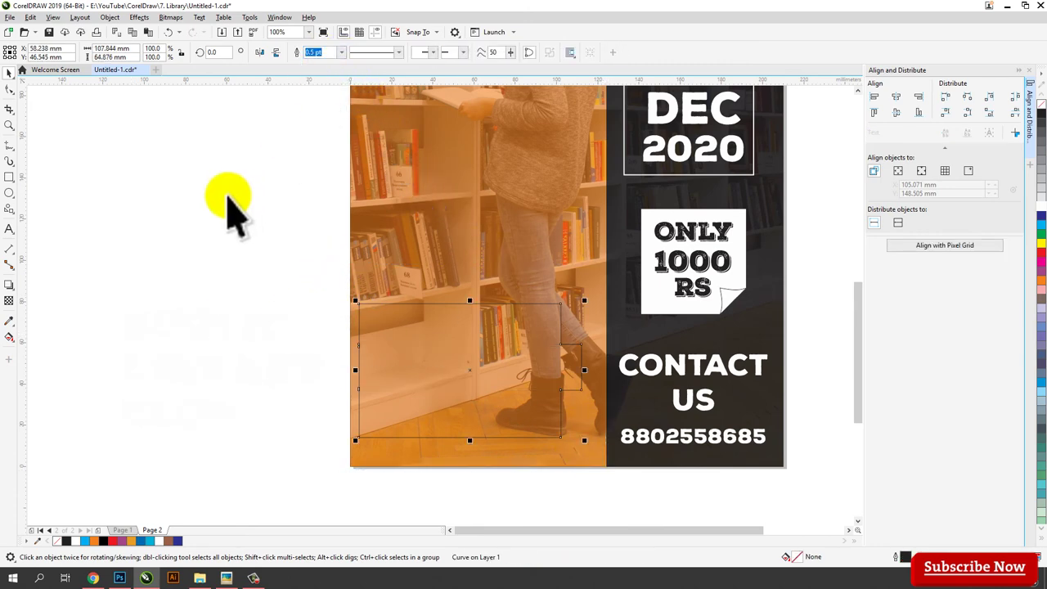
- Move the PUBLIC LIBRARY CLUB text back inside the welded outline on the photo panel
left_click_drag(82, 264, 367, 475)
left_click_drag(222, 372, 469, 411)
left_click(283, 360)
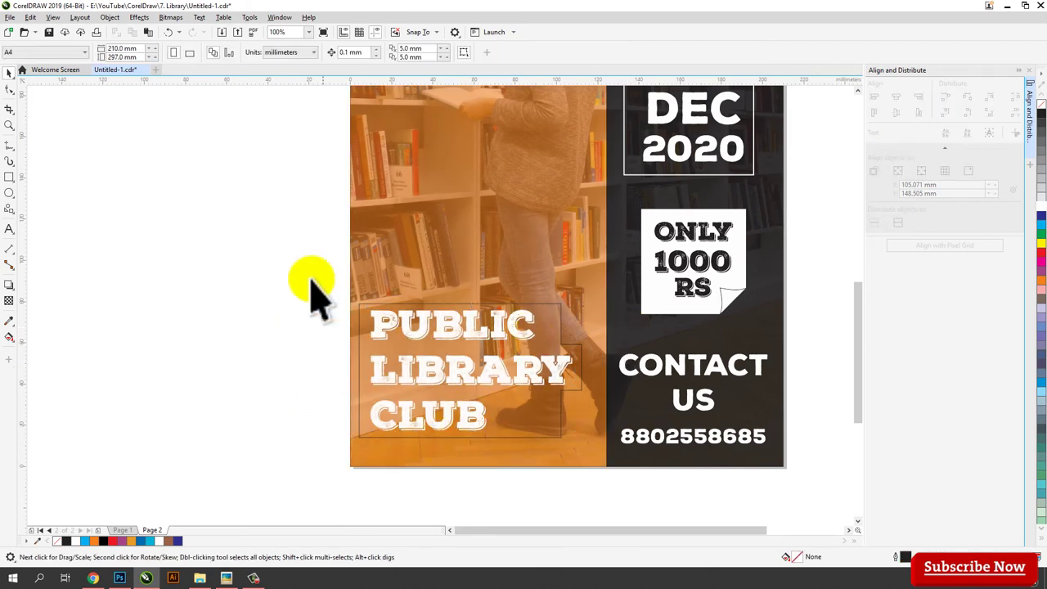
- Bring the PUBLIC LIBRARY CLUB text to the front of the page and select the welded outline behind it
left_click_drag(576, 472, 577, 472)
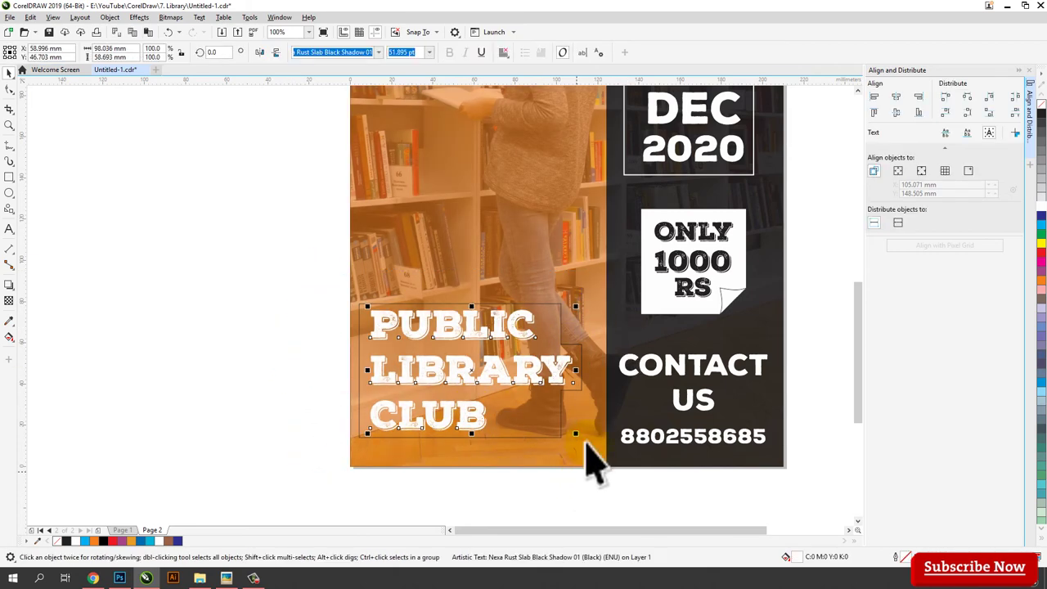
right_click(478, 381)
mouse_move(533, 212)
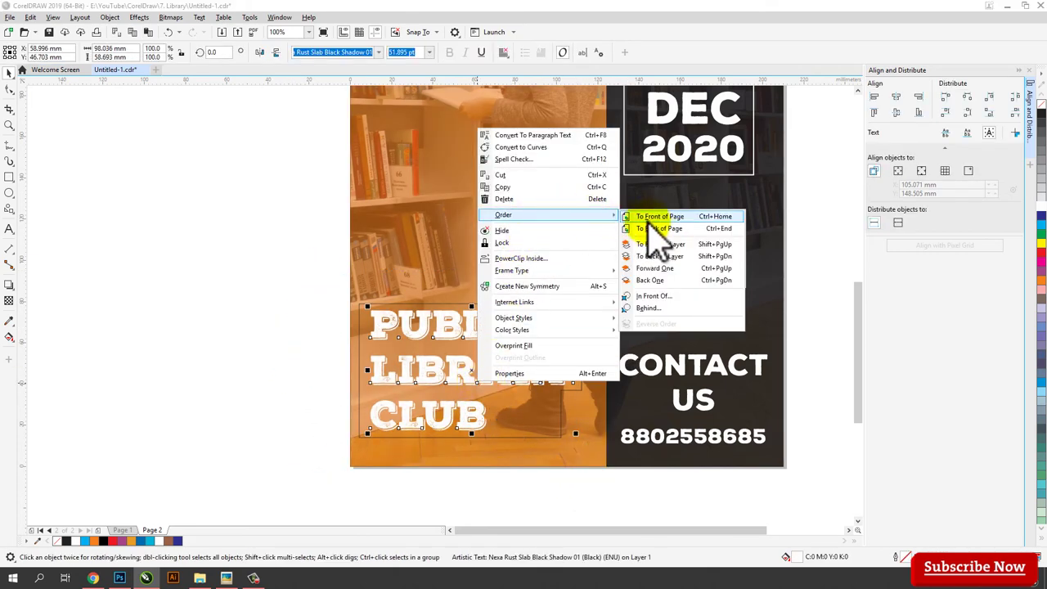
left_click(644, 218)
key("ctrl+q")
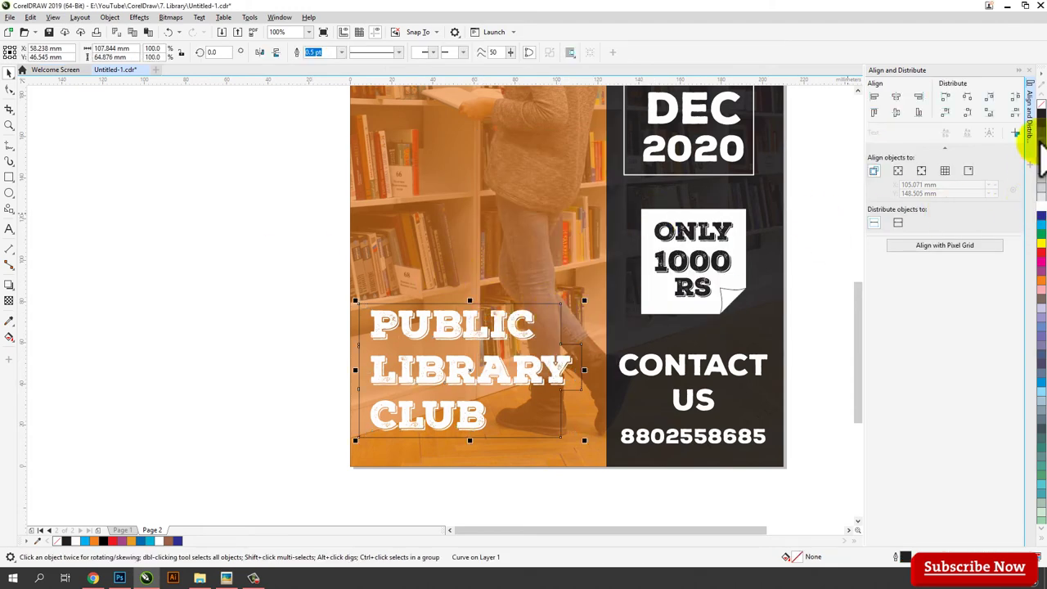
- Fill the welded outline behind PUBLIC LIBRARY CLUB with black and extend its lower edge further below the word CLUB
left_click(1042, 117)
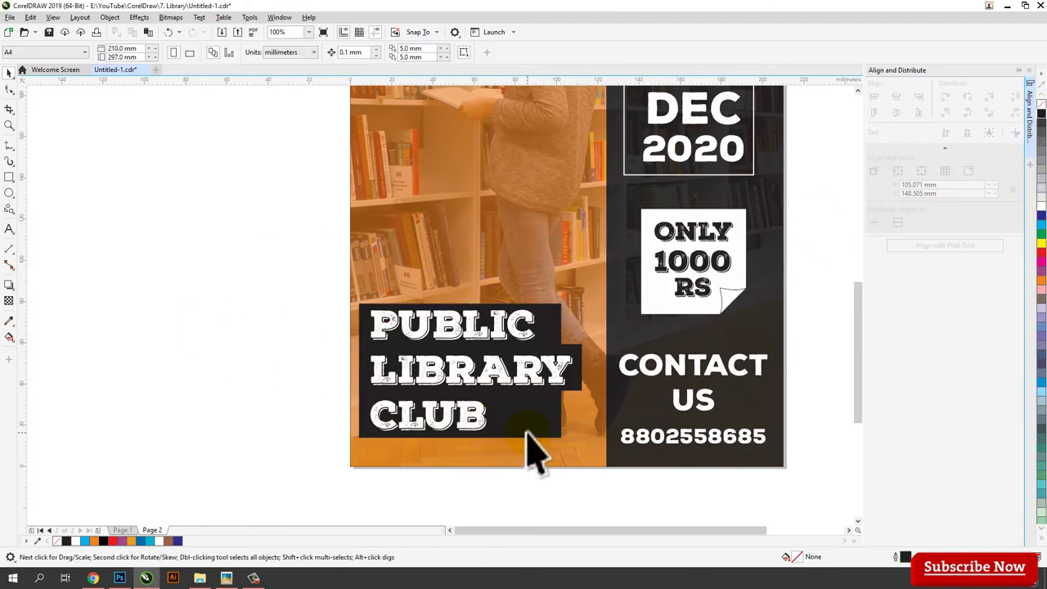
left_click(9, 90)
left_click_drag(321, 426, 585, 482)
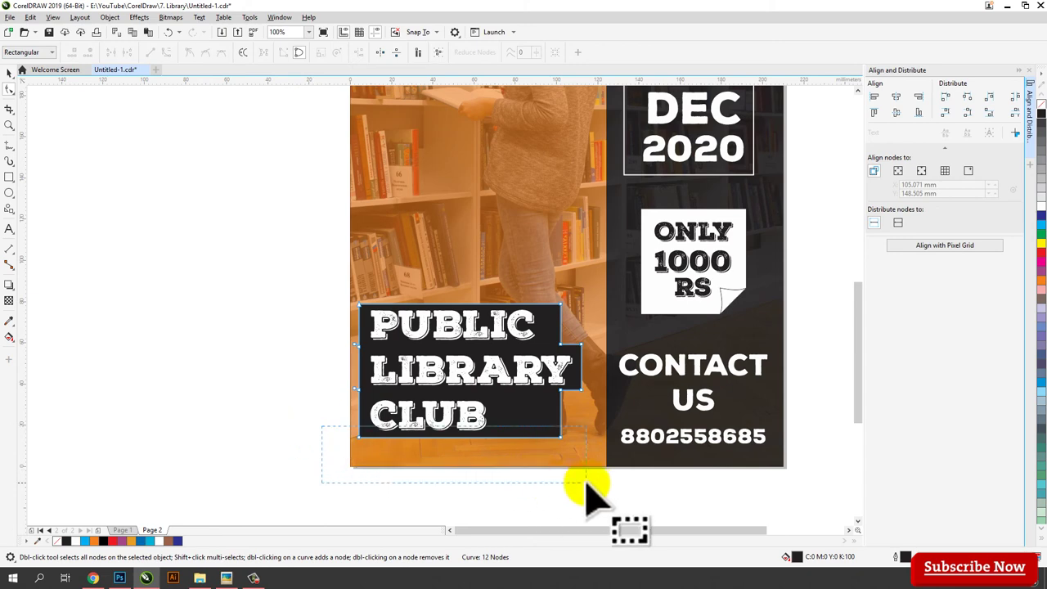
key("Down")
key("Down")
key("Down")
key("Down")
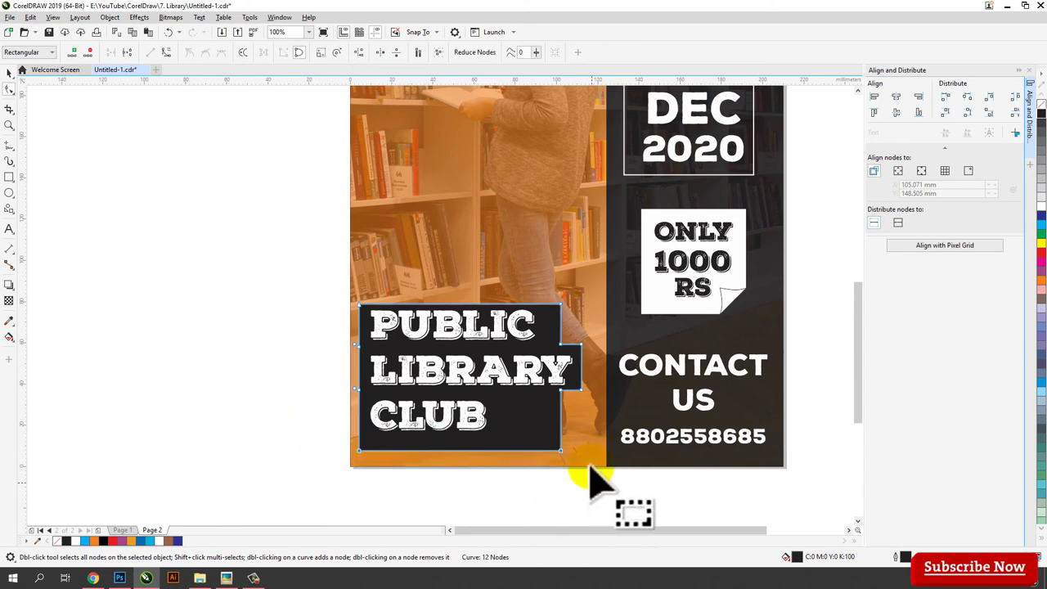
- Enlarge the LIBRARY block of the outline by moving its lower protruding edge down and its upper one up
scroll(560, 406, "up", 2)
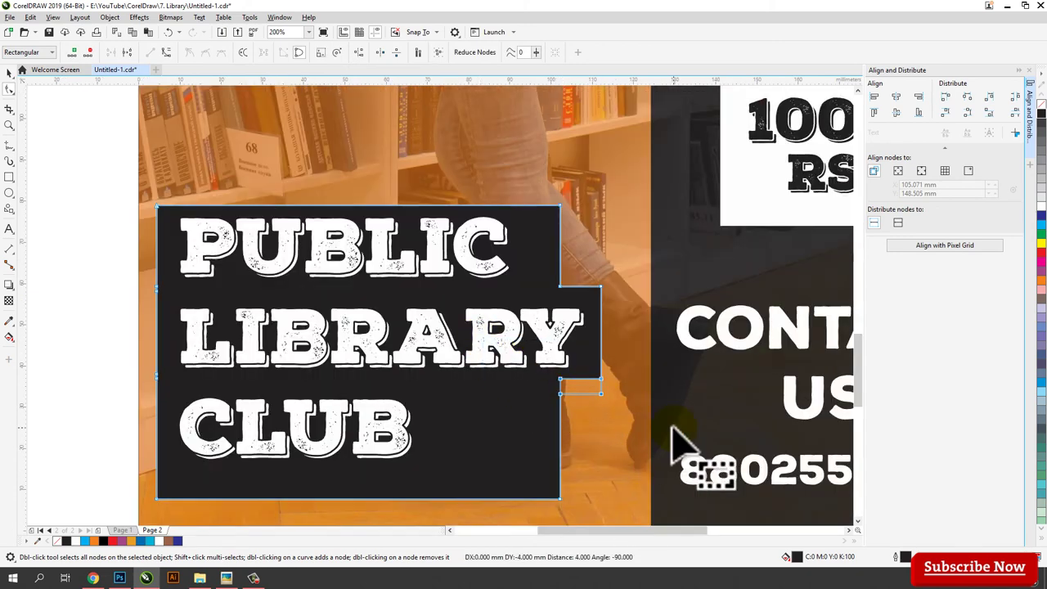
key("Down")
key("Down")
key("Down")
left_click_drag(526, 266, 670, 343)
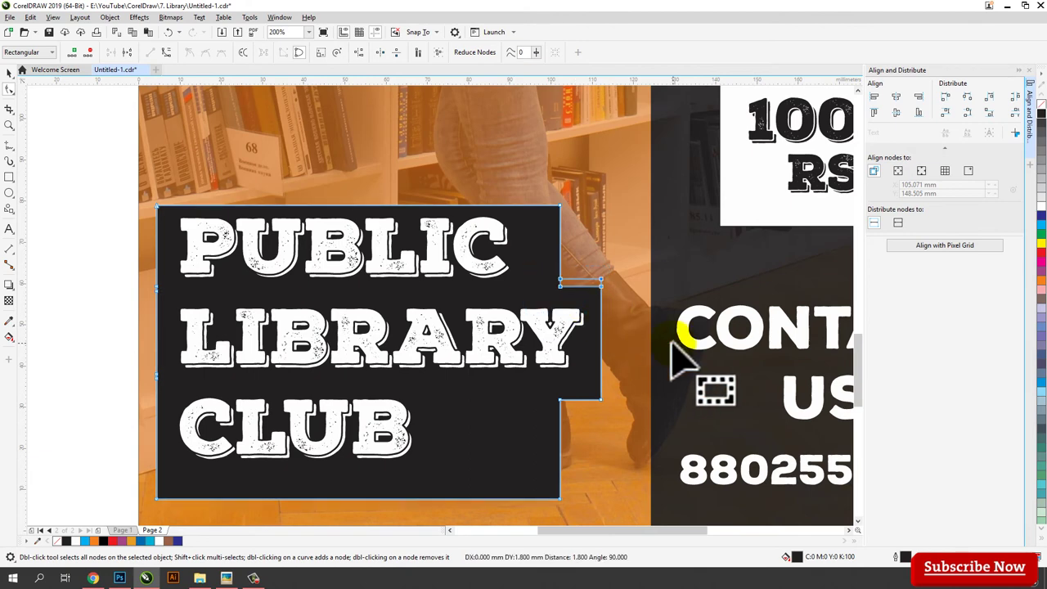
key("Up")
key("Up")
key("Up")
key("Up")
- Raise the top edge of the black outline to leave more space above the word PUBLIC
left_click(65, 156)
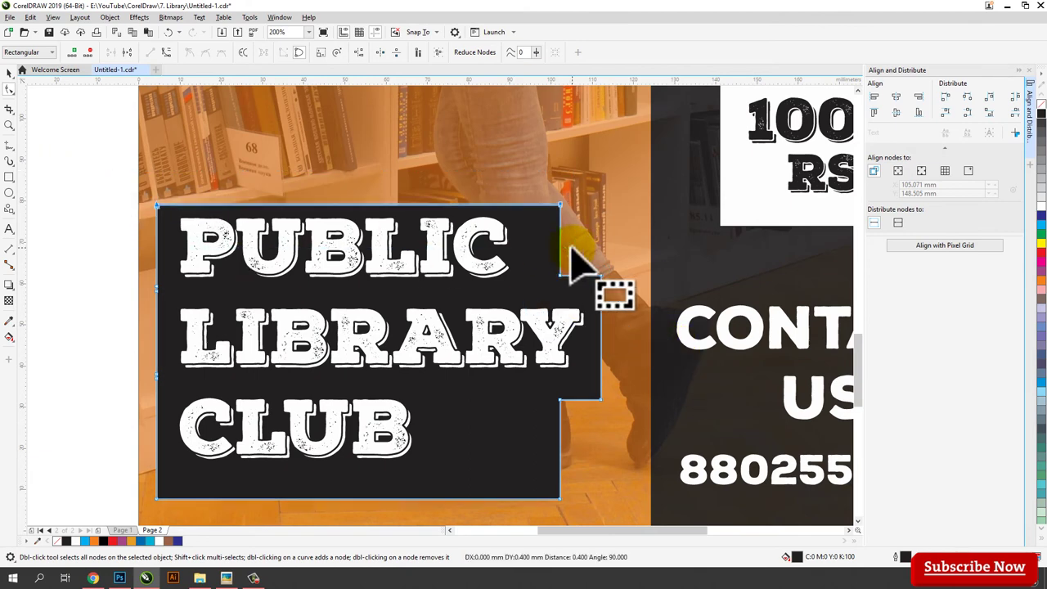
key("Up")
key("Up")
key("Up")
key("Up")
key("Up")
key("Up")
key("Up")
key("Up")
key("Up")
key("Up")
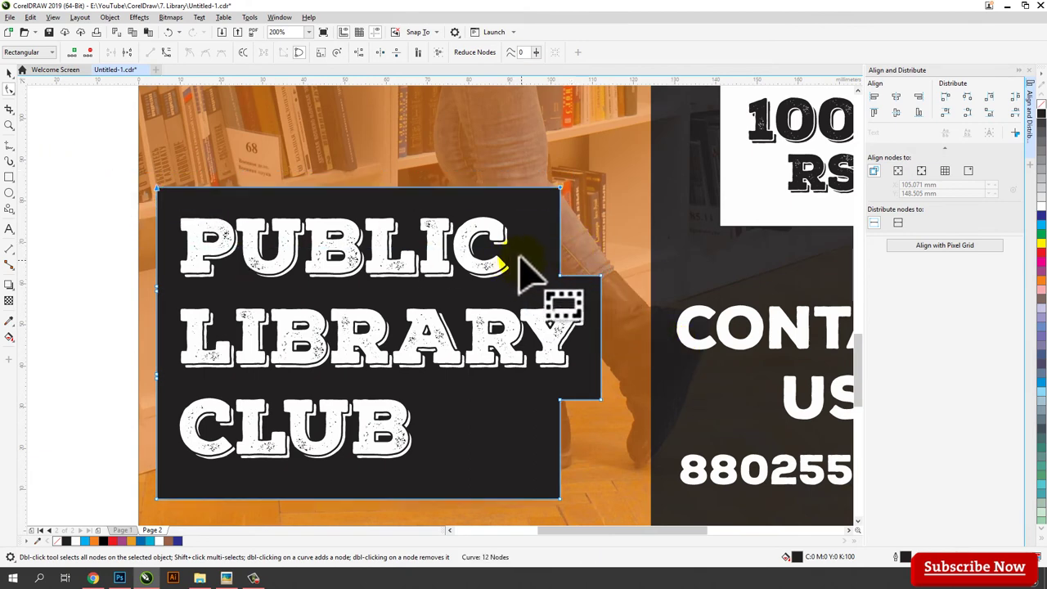
key("Left")
key("Left")
key("Left")
key("Left")
key("Left")
key("Left")
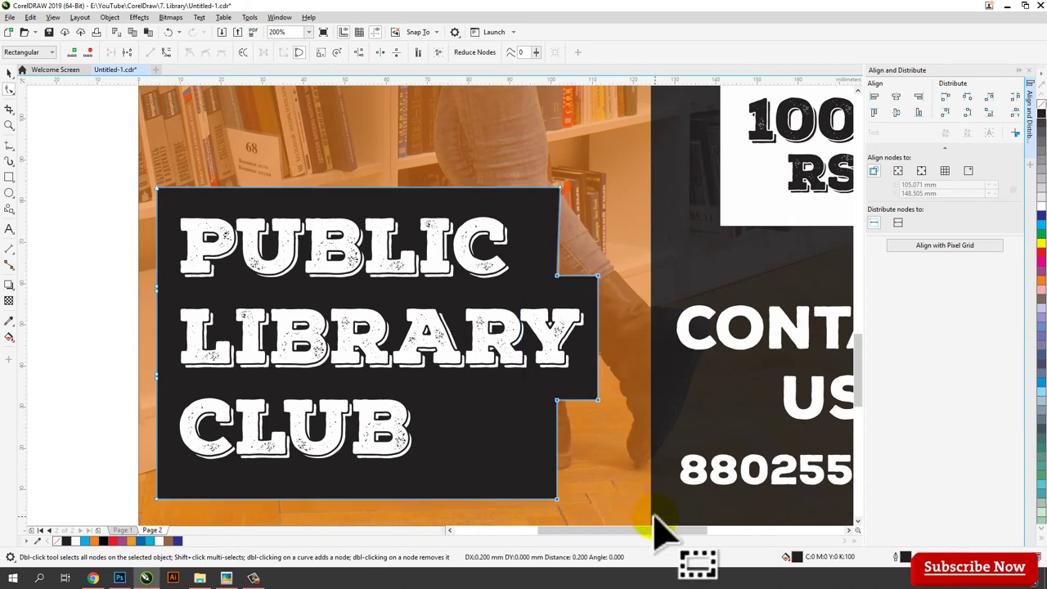
key("Right")
key("Right")
key("Right")
key("Right")
key("Right")
key("Right")
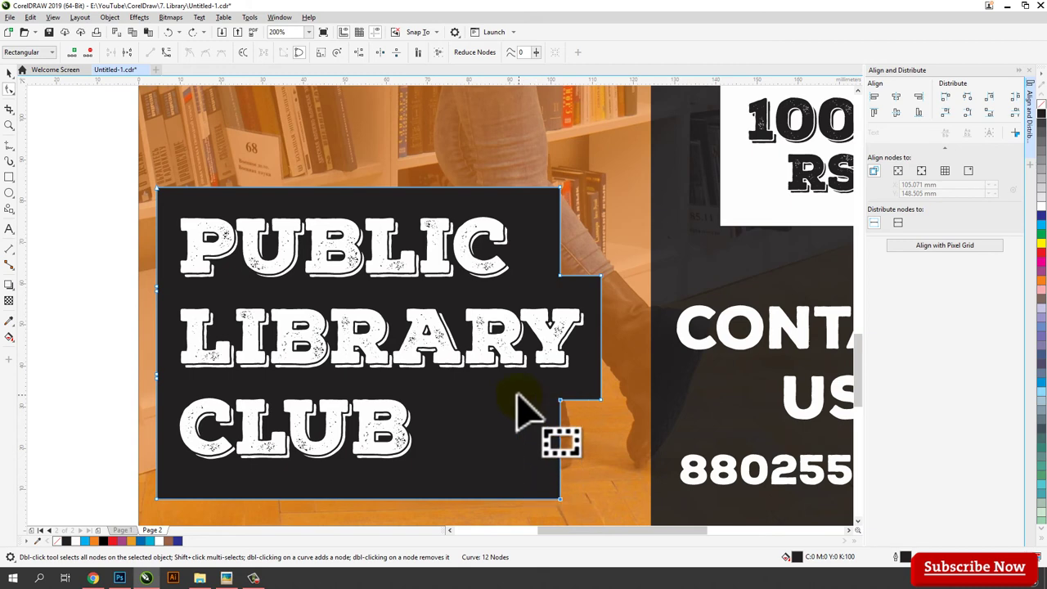
- Pull the right edge of the CLUB block in close to the word and extend the LIBRARY block's right edge outward
key("Left")
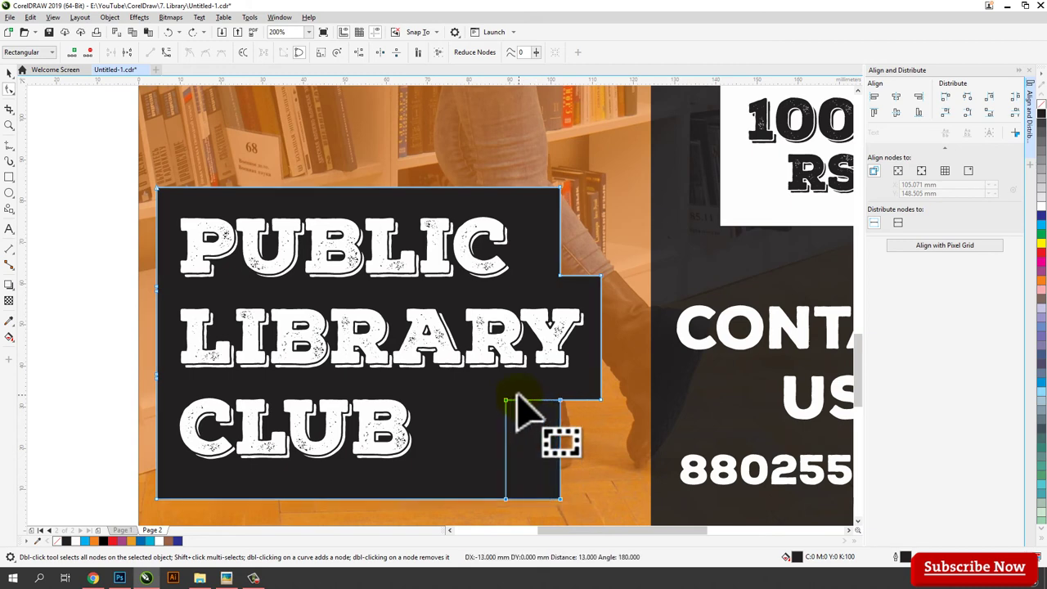
left_click_drag(517, 399, 523, 399)
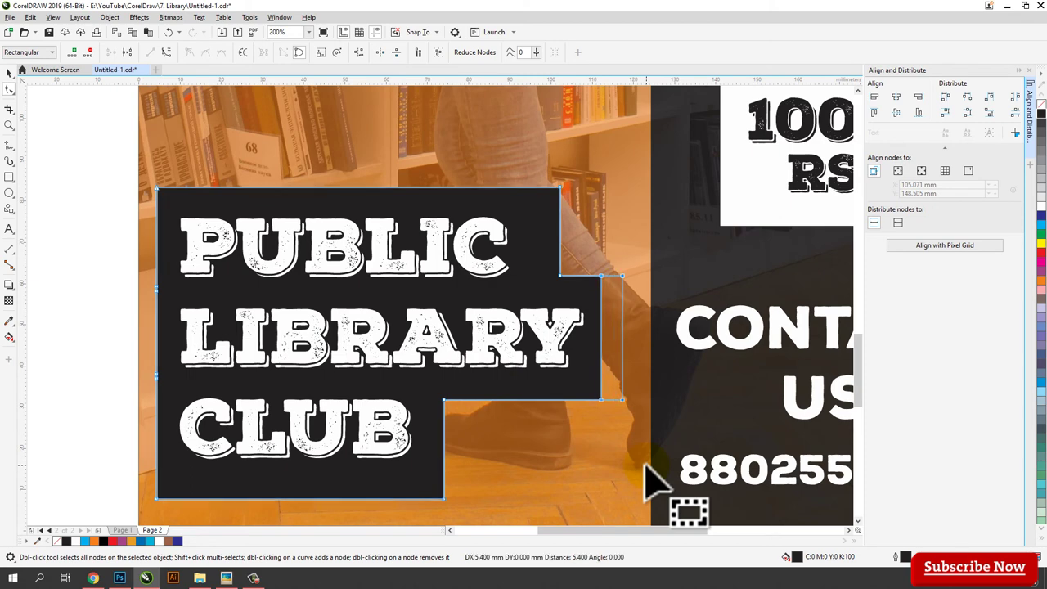
key("Right")
key("Right")
key("Right")
key("Right")
- Pull the right edge of the PUBLIC block in closer to the word and deselect the outline
left_click_drag(521, 137, 575, 297)
key("Left")
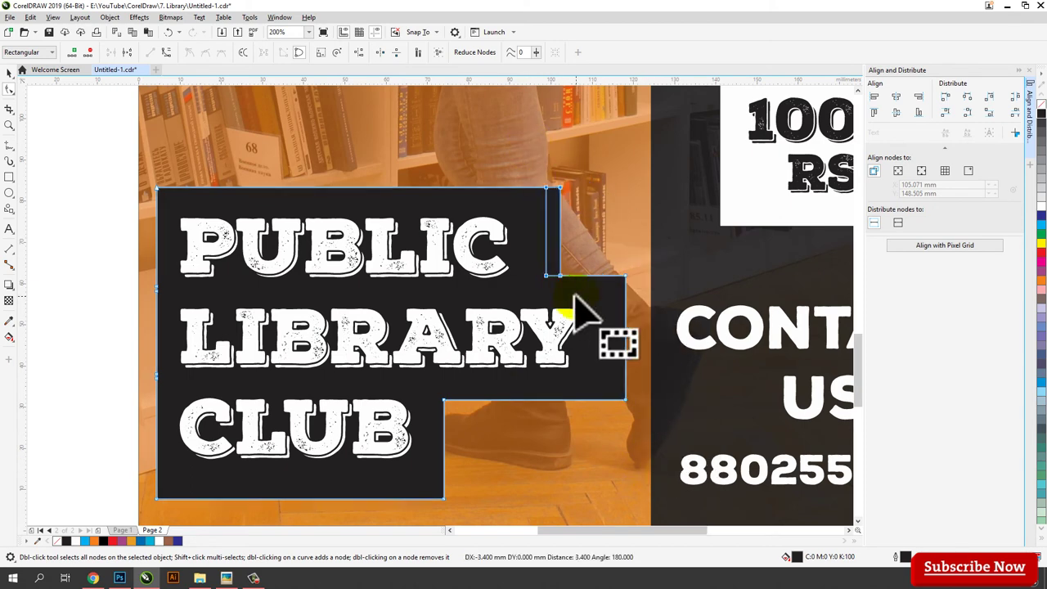
key("space")
scroll(534, 387, "down", 1)
left_click(267, 296)
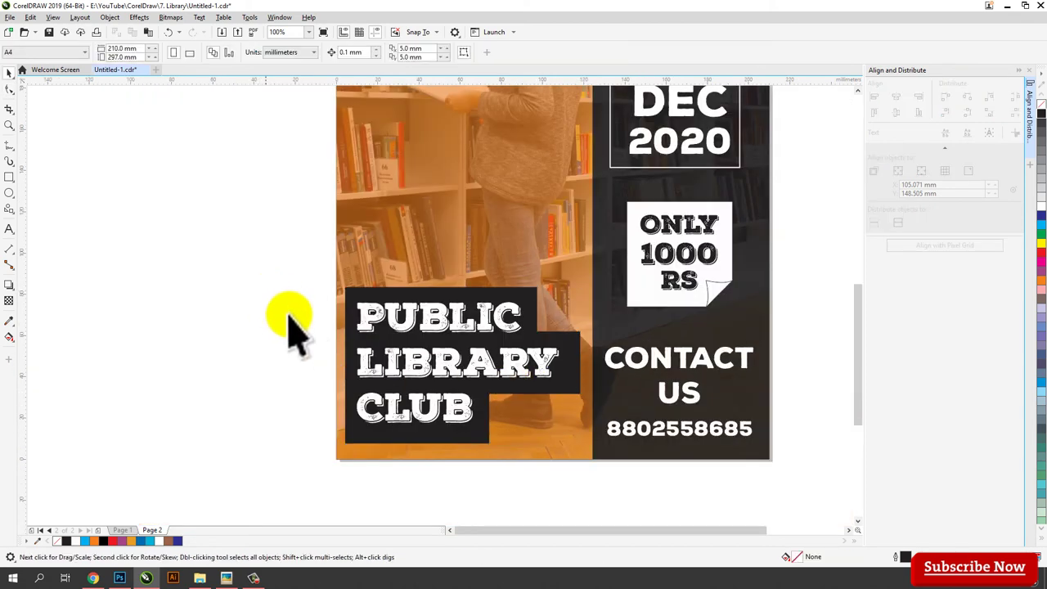
- Recolor the PUBLIC LIBRARY CLUB text orange and deselect it
left_click(449, 361)
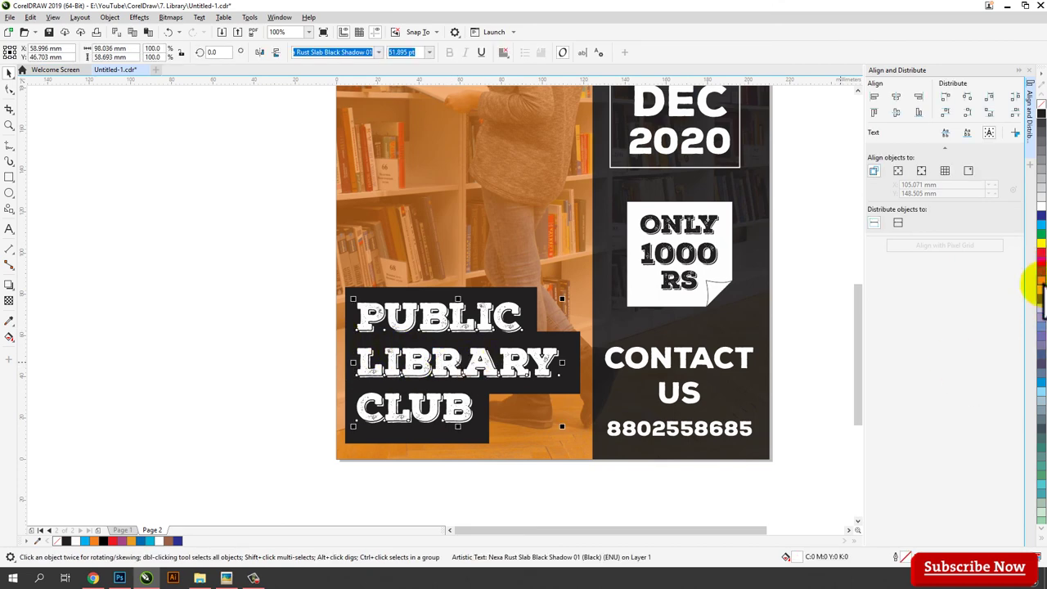
left_click(1040, 282)
left_click(834, 327)
- Fit the whole flyer in view and show it in a full-screen preview
scroll(466, 454, "down", 3)
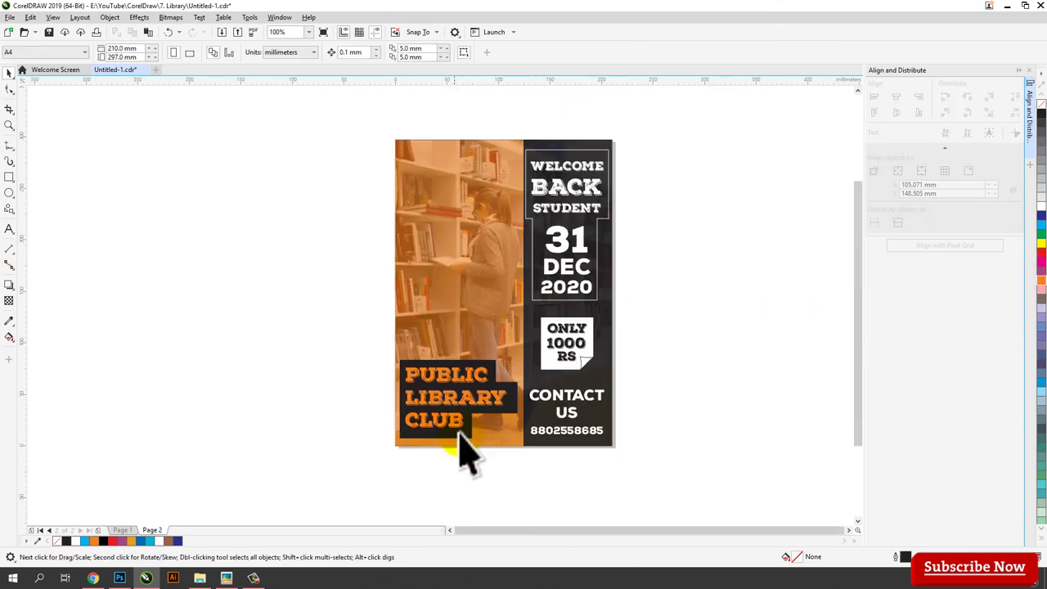
key("z")
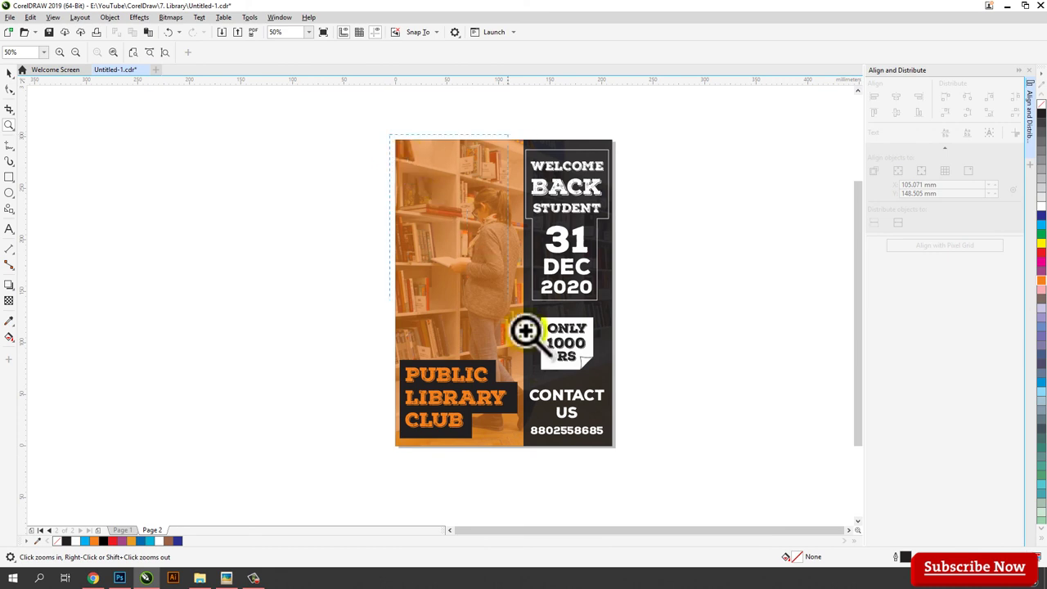
left_click_drag(525, 330, 615, 451)
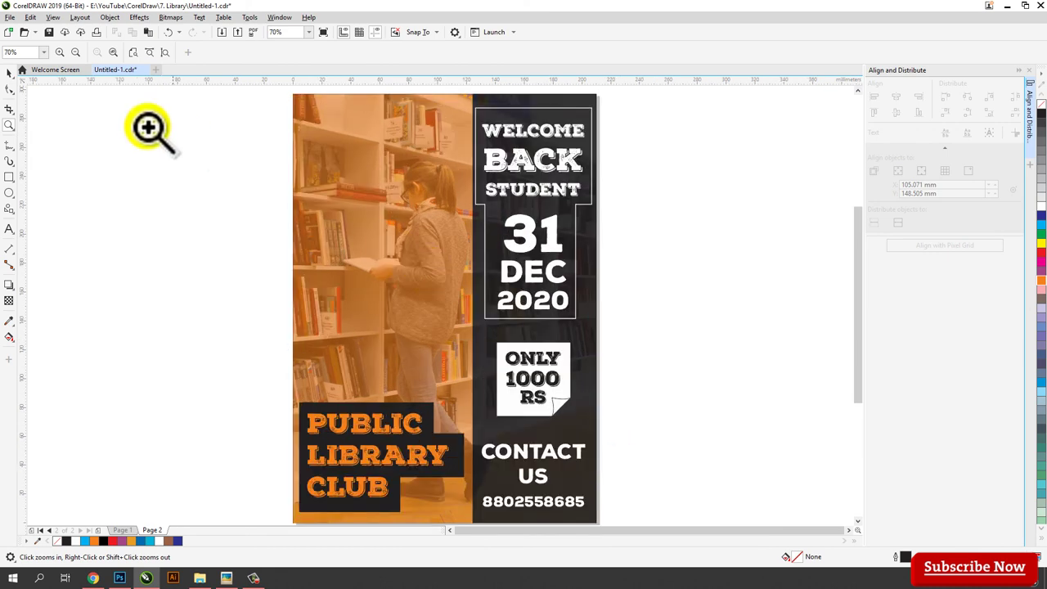
left_click(9, 73)
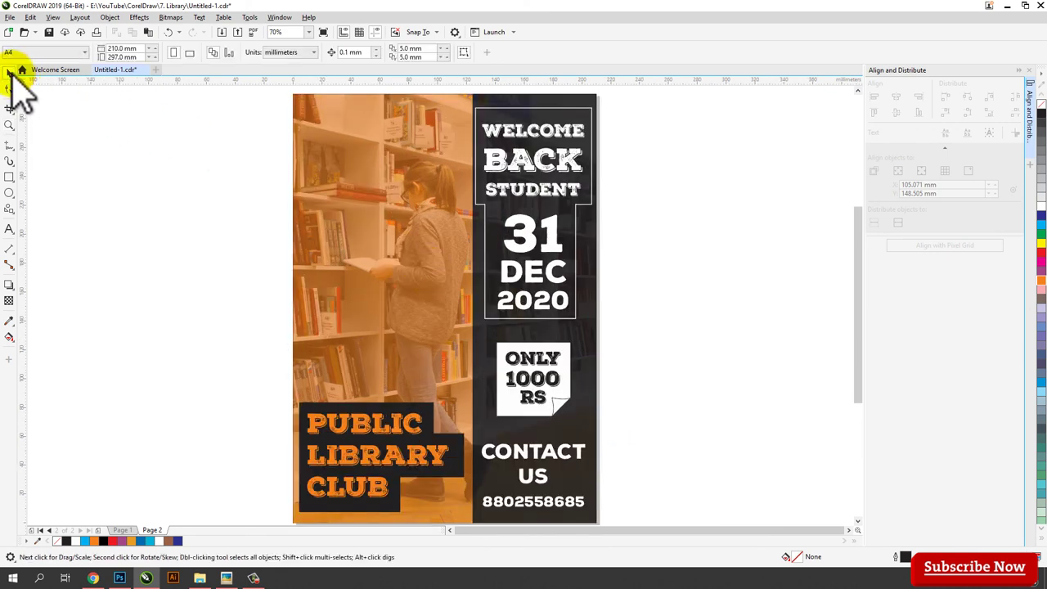
left_click(53, 17)
left_click(92, 85)
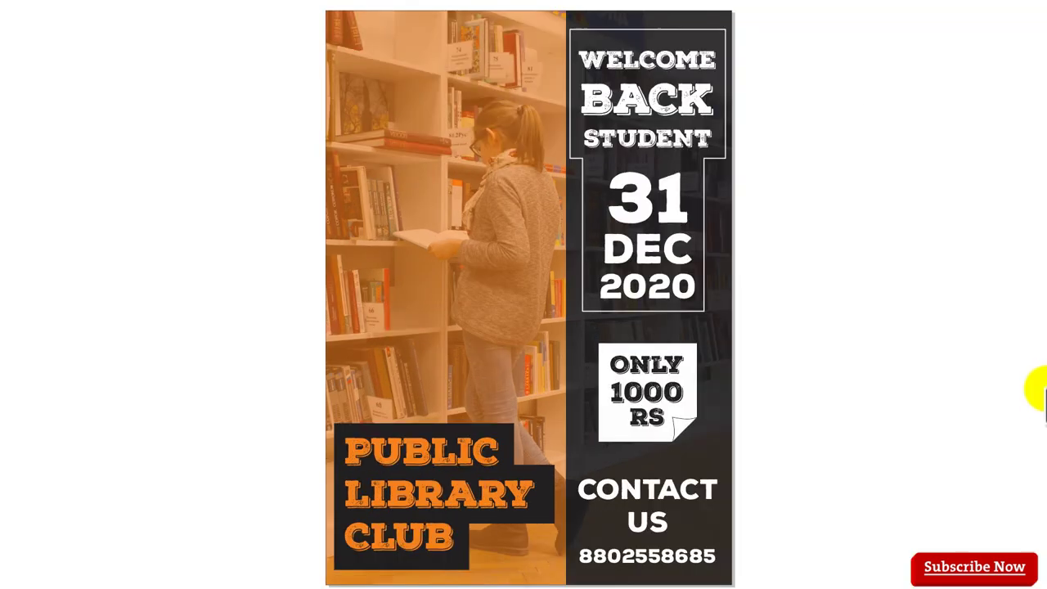